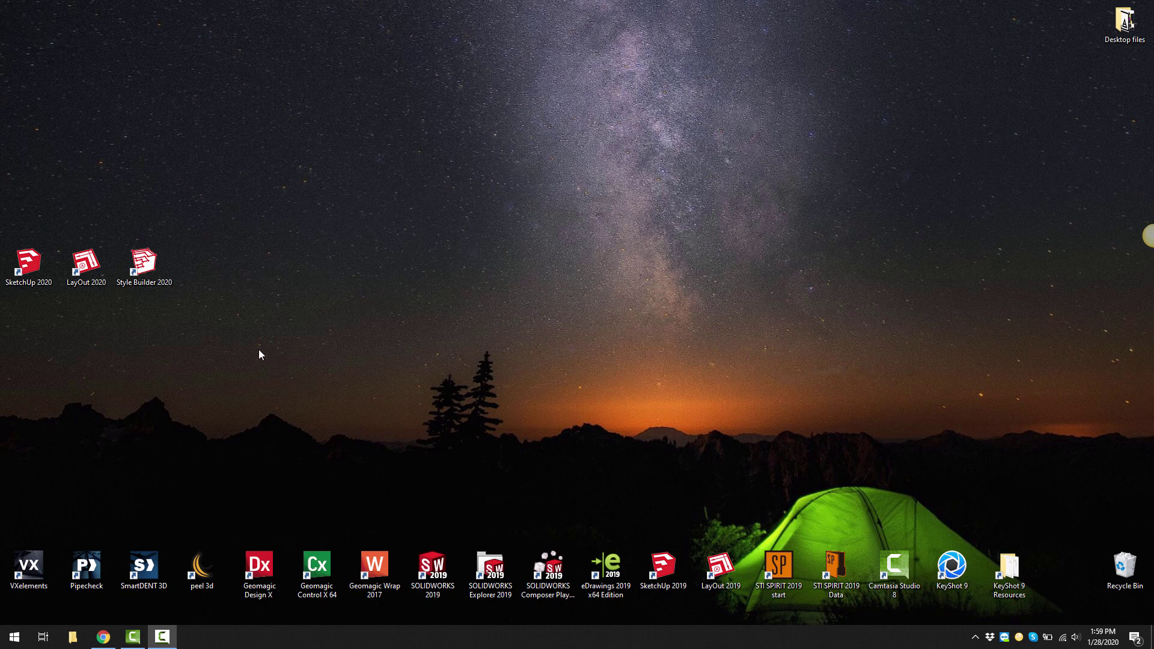
Step: Launch LayOut 2020, close its Welcome screen, and minimize LayOut to reveal the desktop
{"action": "double_click", "coordinate": [88, 271]}
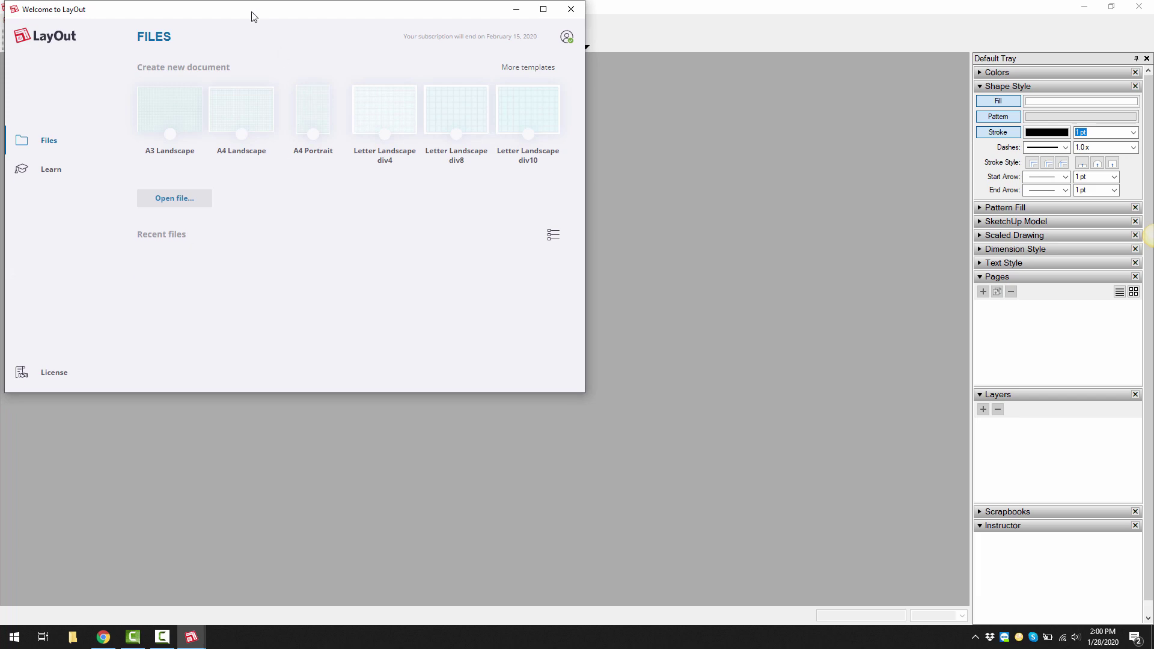
{"action": "left_click_drag", "start_coordinate": [229, 13], "coordinate": [472, 108]}
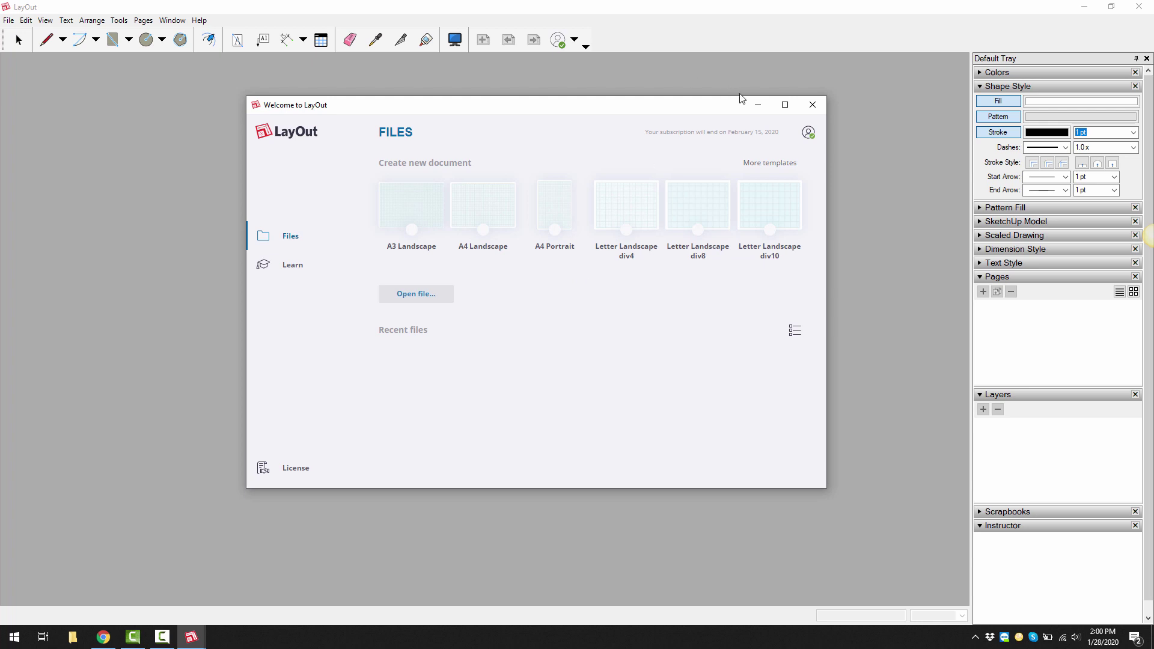
{"action": "left_click", "coordinate": [756, 105]}
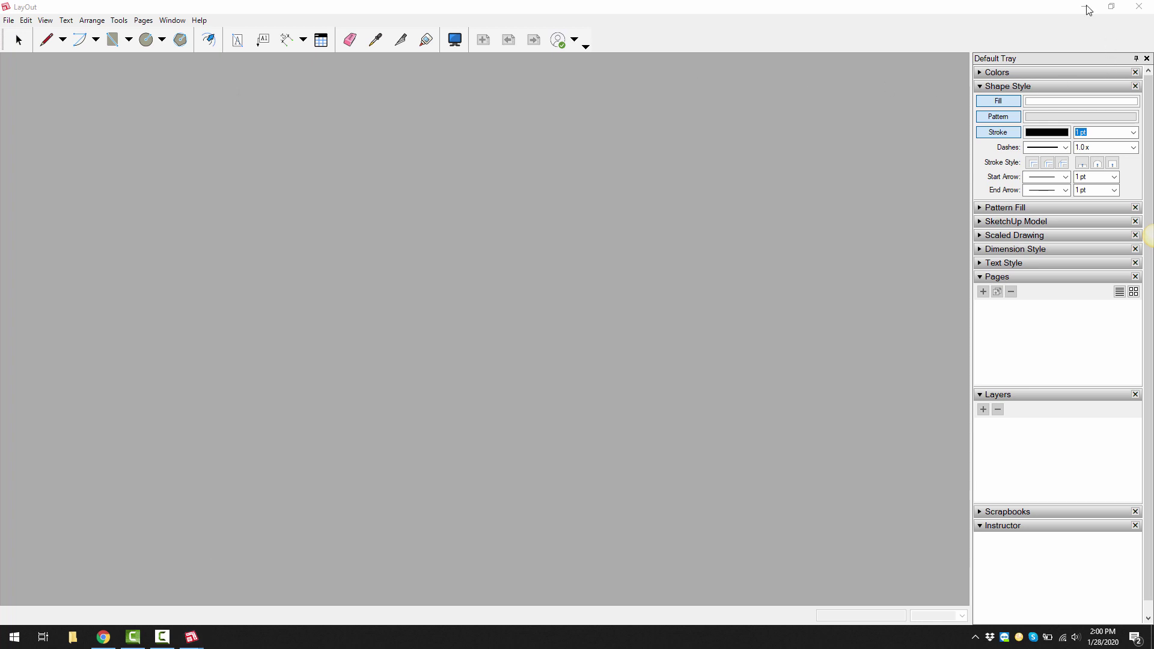
{"action": "mouse_move", "coordinate": [199, 636]}
{"action": "left_click", "coordinate": [252, 586]}
{"action": "left_click", "coordinate": [573, 10]}
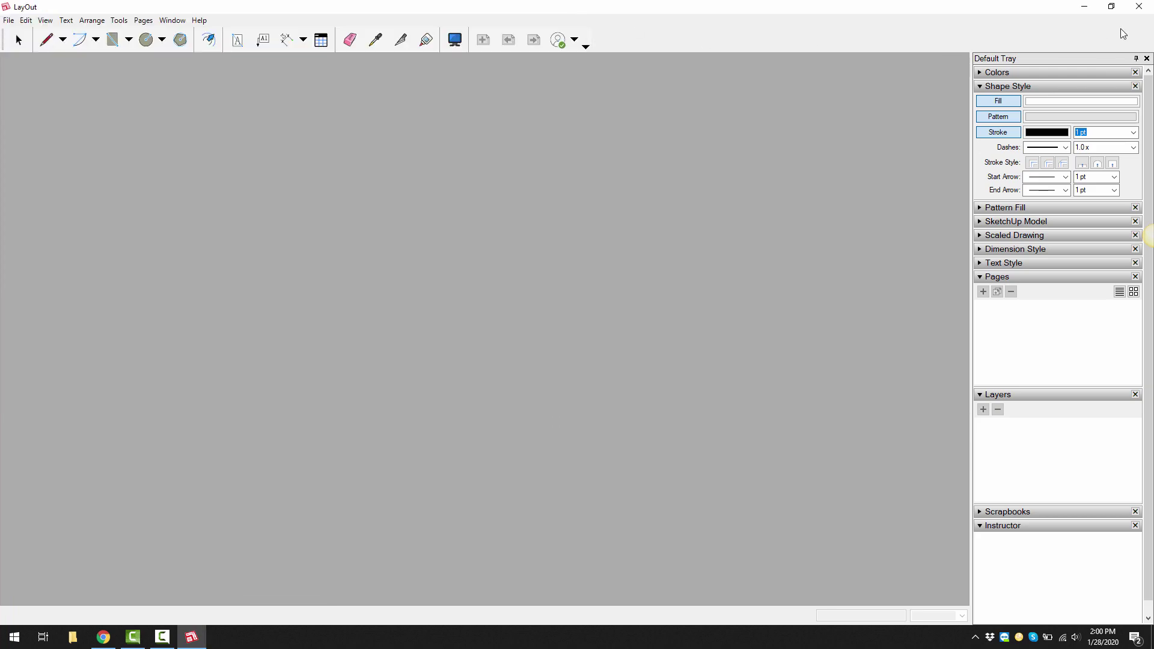
{"action": "left_click", "coordinate": [1085, 7]}
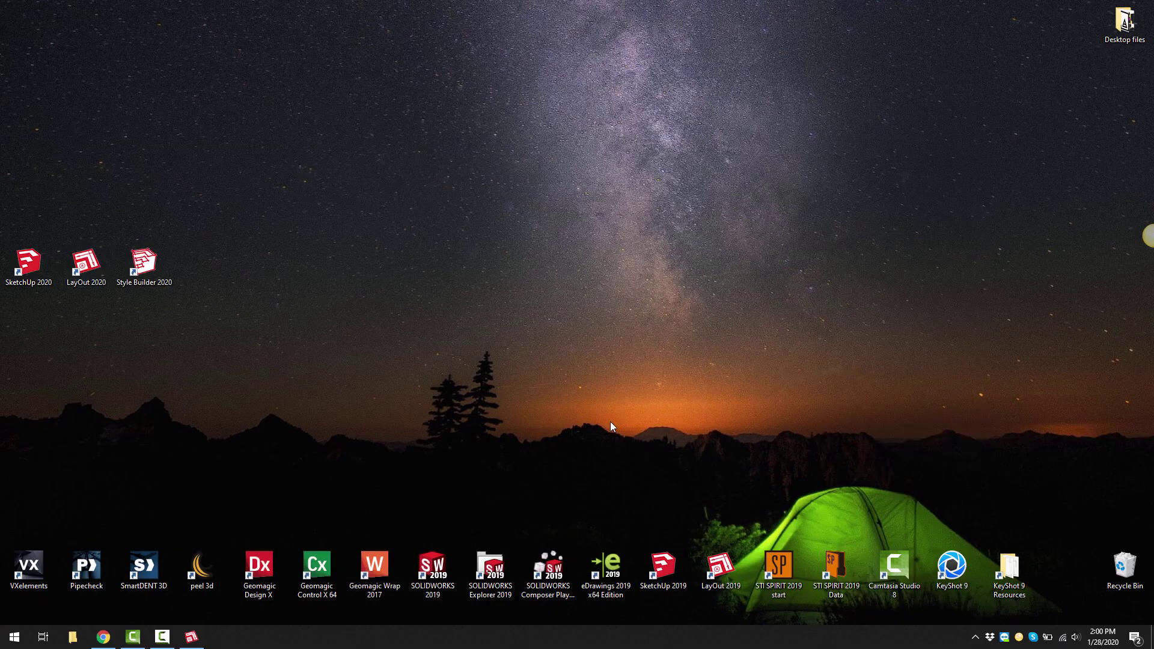
Step: Close the running LayOut window from the taskbar and relaunch LayOut 2019 from its desktop shortcut
{"action": "double_click", "coordinate": [722, 571]}
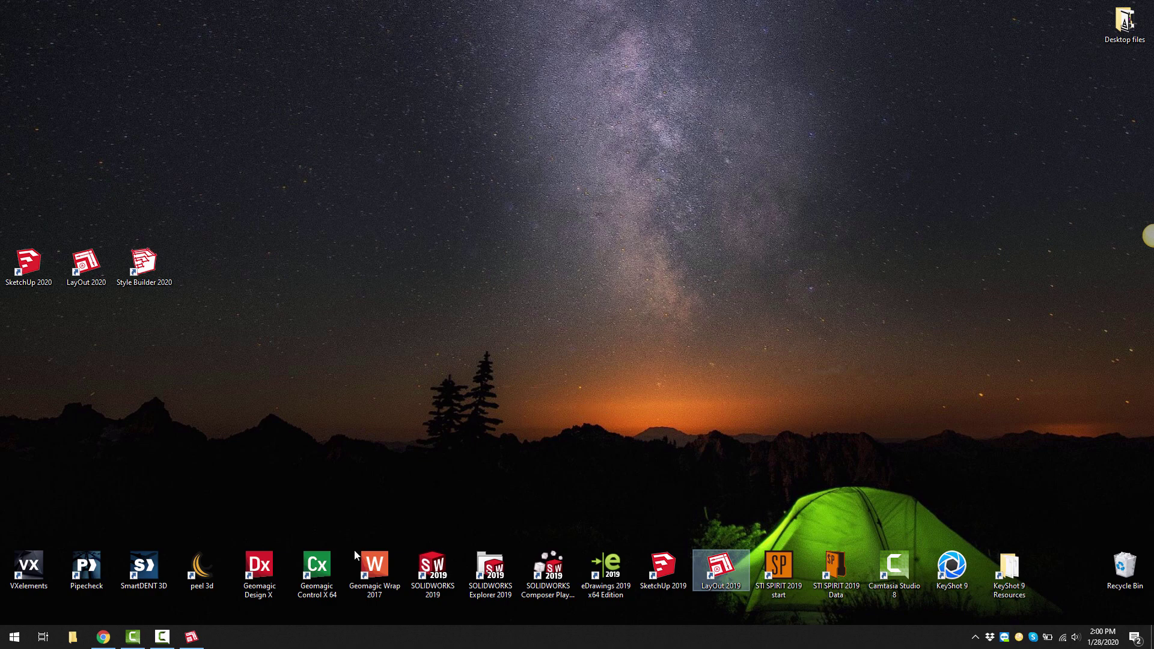
{"action": "left_click", "coordinate": [198, 642]}
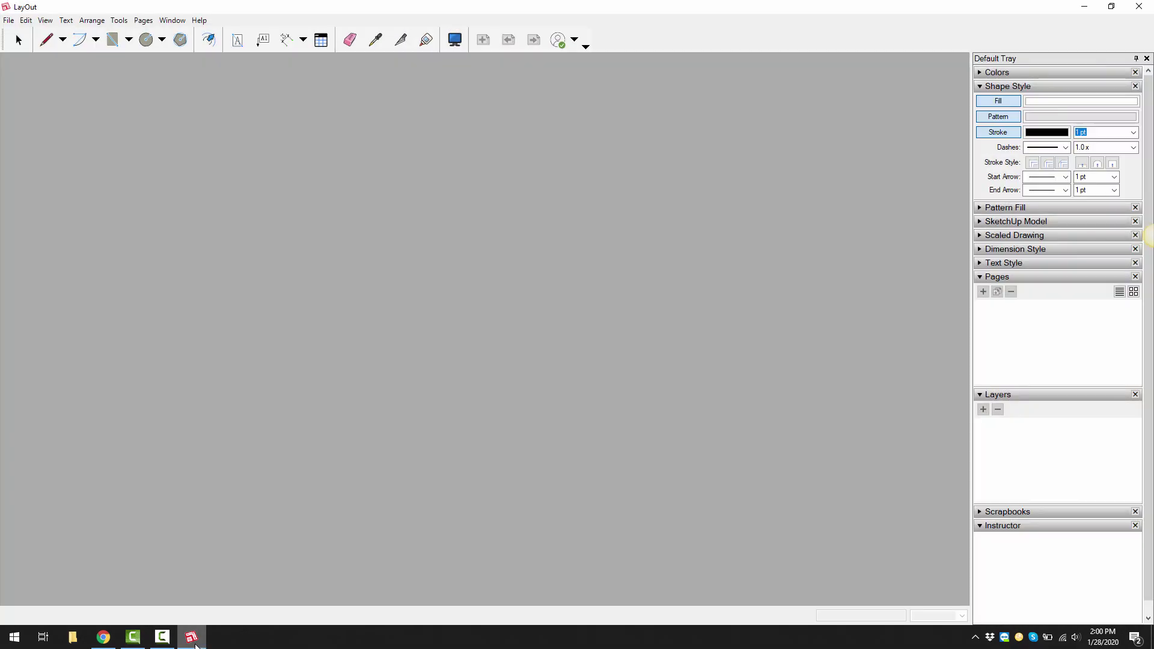
{"action": "right_click", "coordinate": [199, 640]}
{"action": "left_click", "coordinate": [203, 612]}
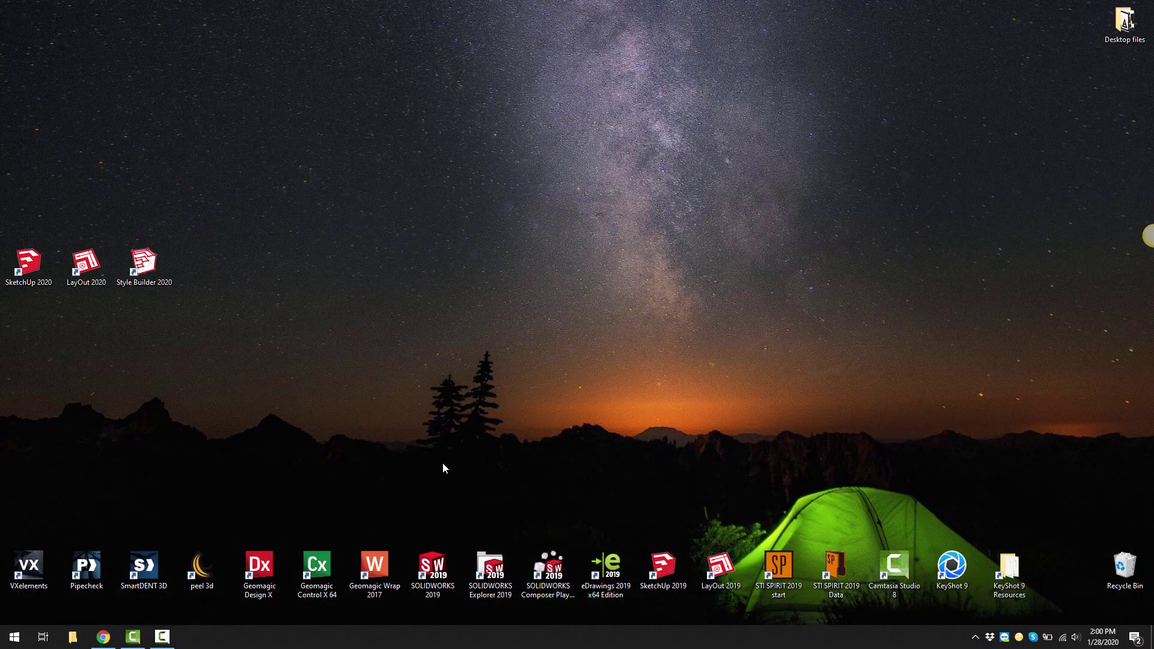
{"action": "right_click", "coordinate": [728, 568]}
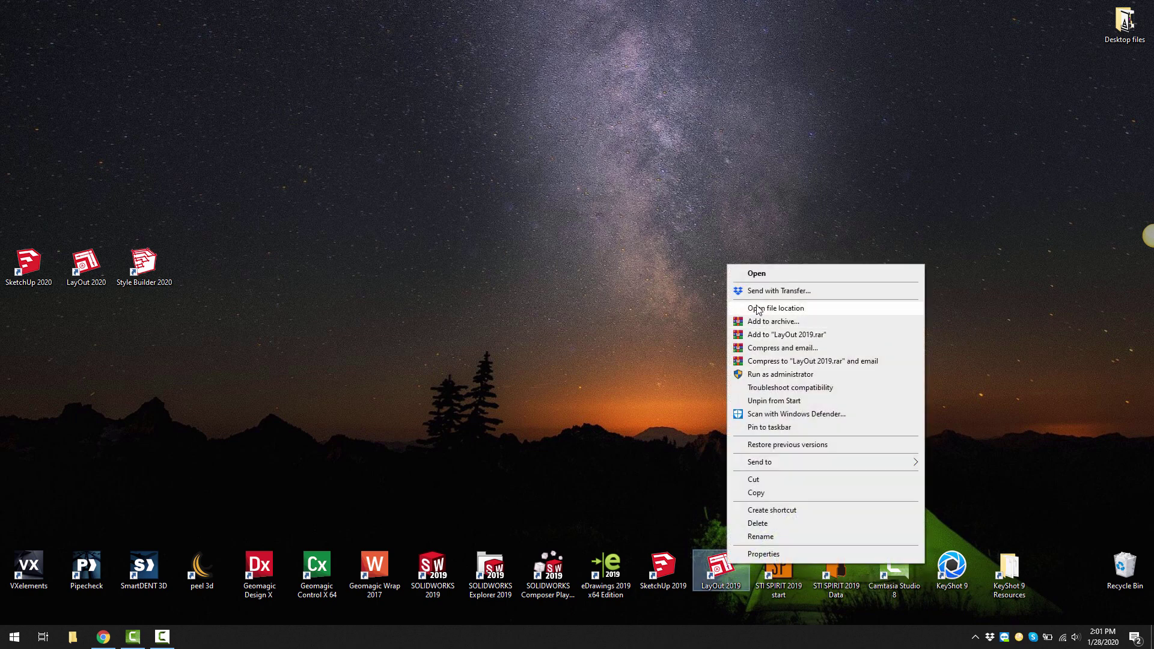
{"action": "left_click", "coordinate": [759, 273]}
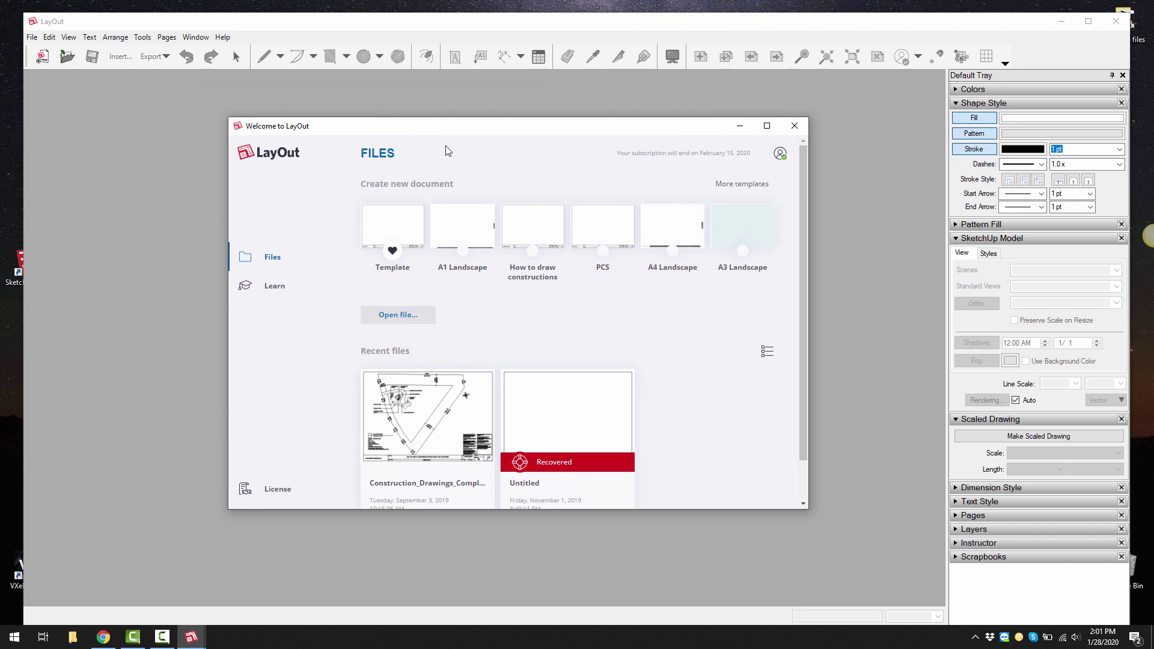
Step: Start a new document from the title-block Template and fit its page in view
{"action": "left_click", "coordinate": [406, 226]}
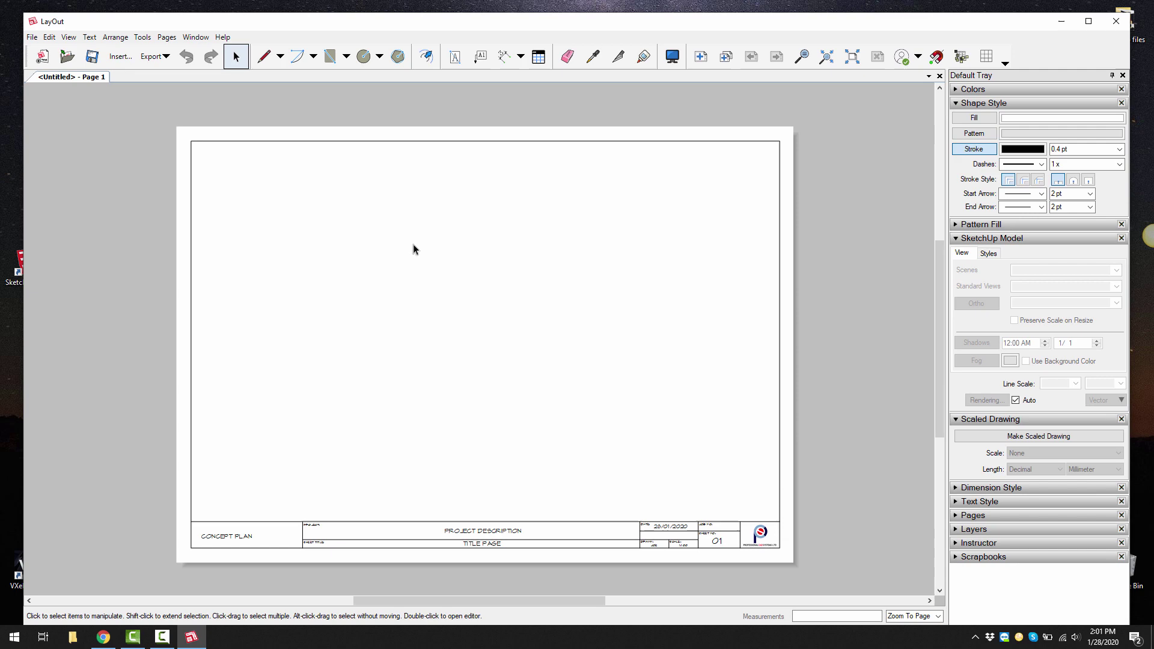
{"action": "key", "text": "h"}
{"action": "scroll", "coordinate": [528, 304], "scroll_direction": "down", "scroll_amount": 2}
{"action": "middle_click_drag", "start_coordinate": [504, 294], "coordinate": [537, 311]}
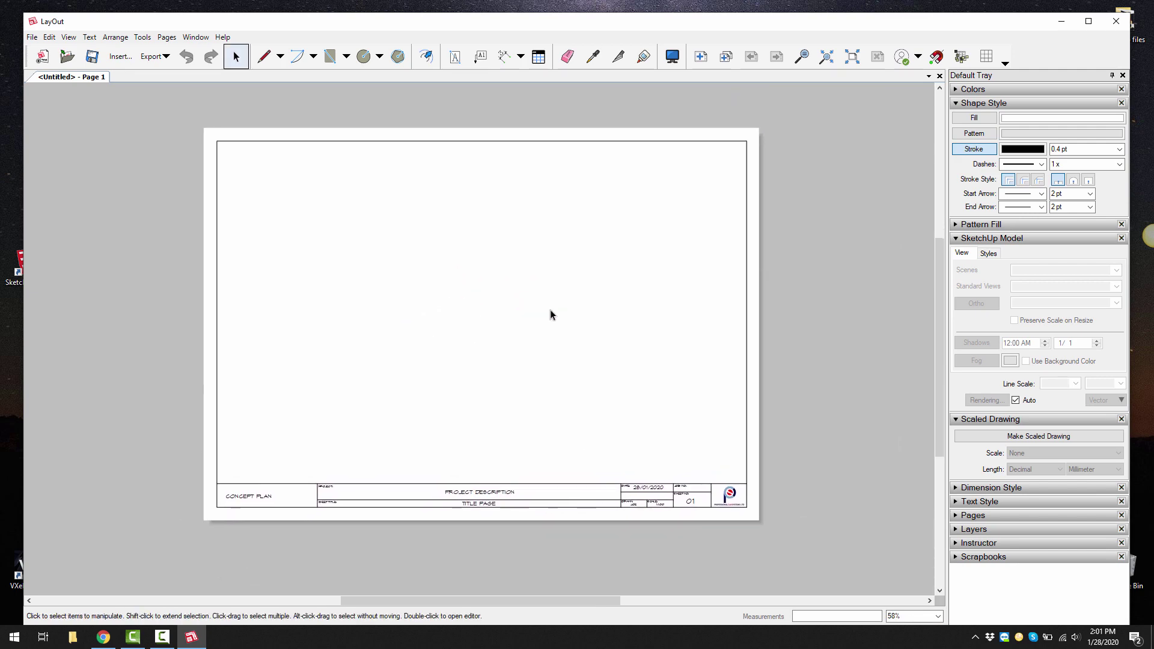
Step: Save the document to the Desktop as 'Layout Template' and close LayOut
{"action": "left_click", "coordinate": [32, 37]}
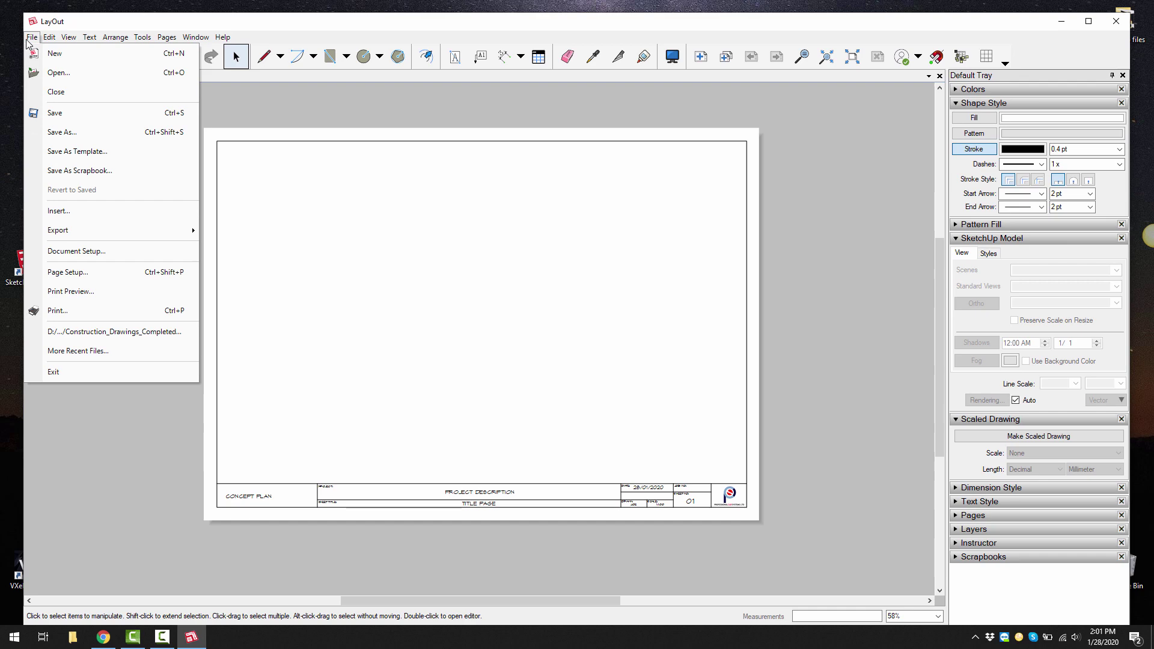
{"action": "left_click", "coordinate": [57, 132]}
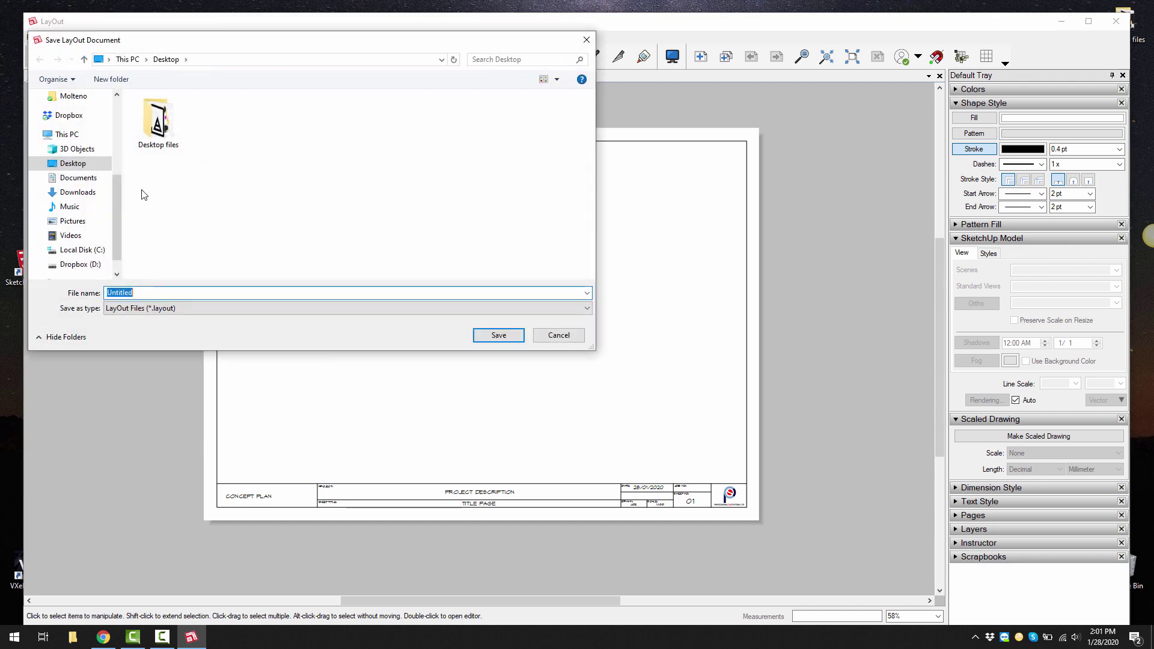
{"action": "left_click", "coordinate": [81, 163]}
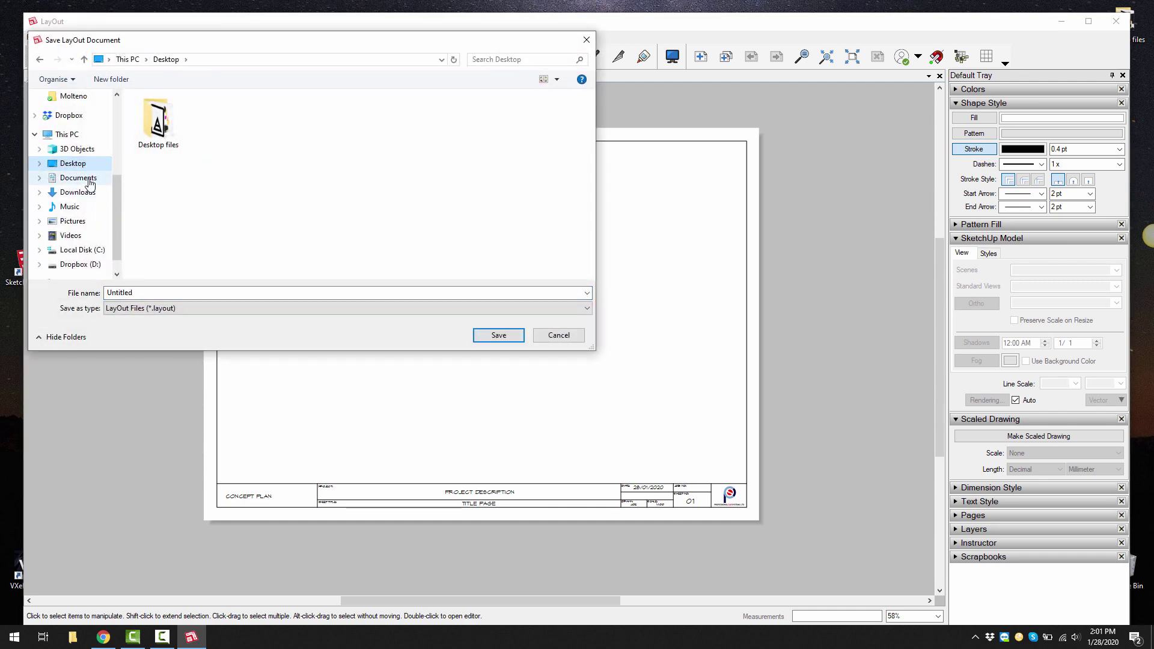
{"action": "left_click", "coordinate": [78, 178]}
{"action": "left_click", "coordinate": [73, 164]}
{"action": "left_click", "coordinate": [149, 292]}
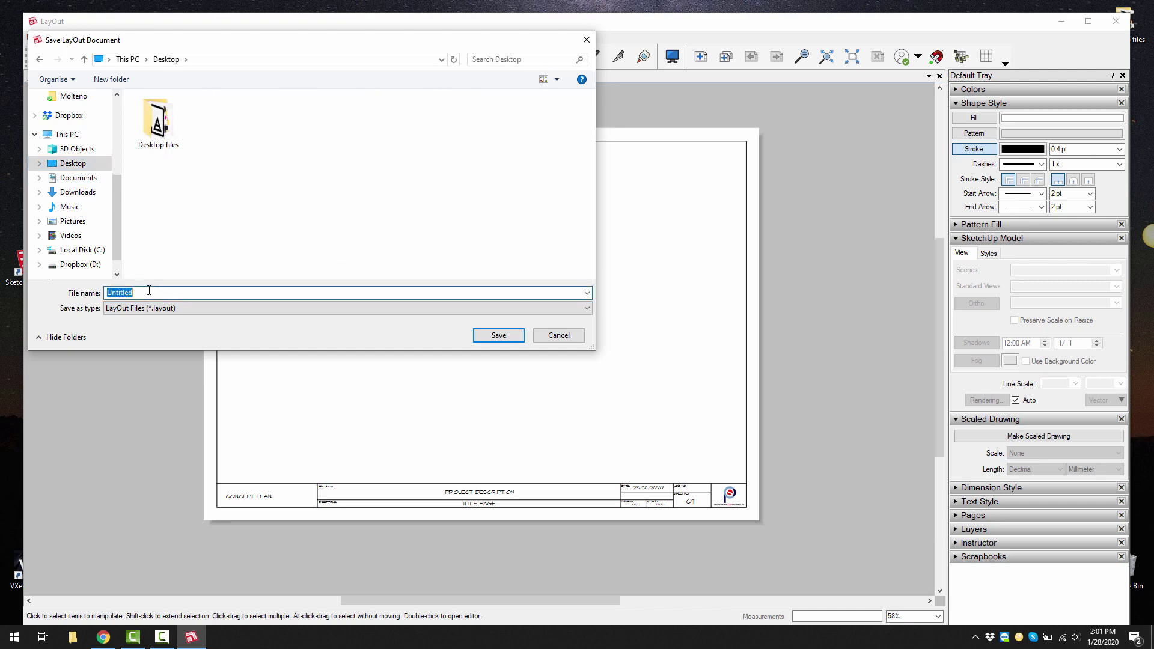
{"action": "type", "text": "Layout Template"}
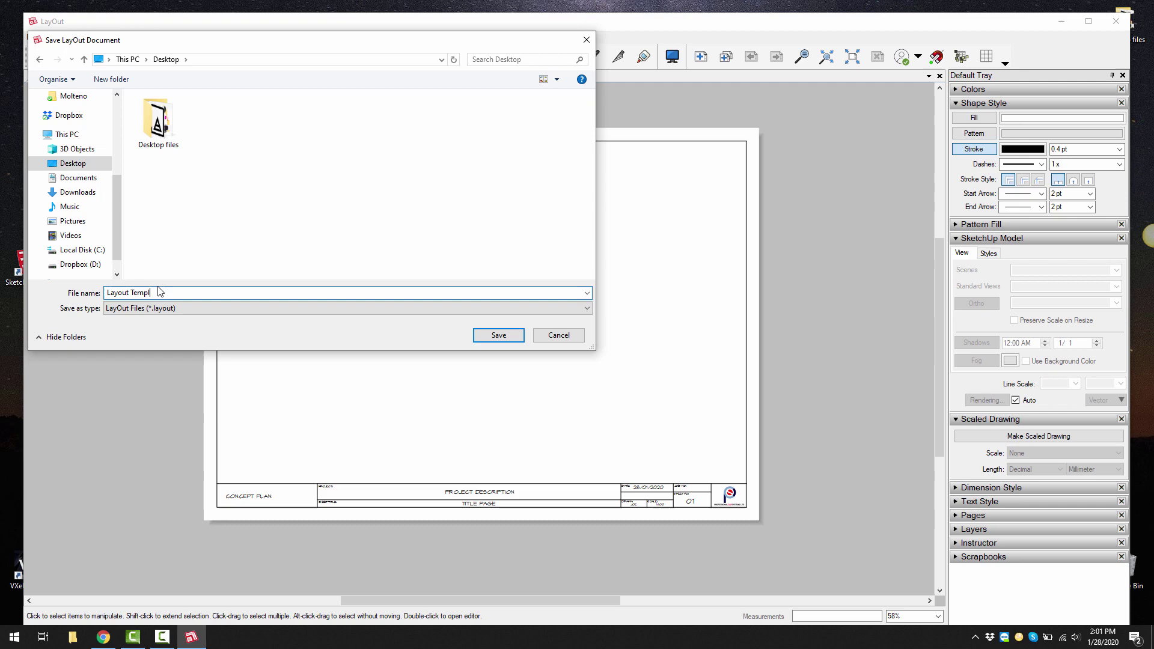
{"action": "key", "text": "Return"}
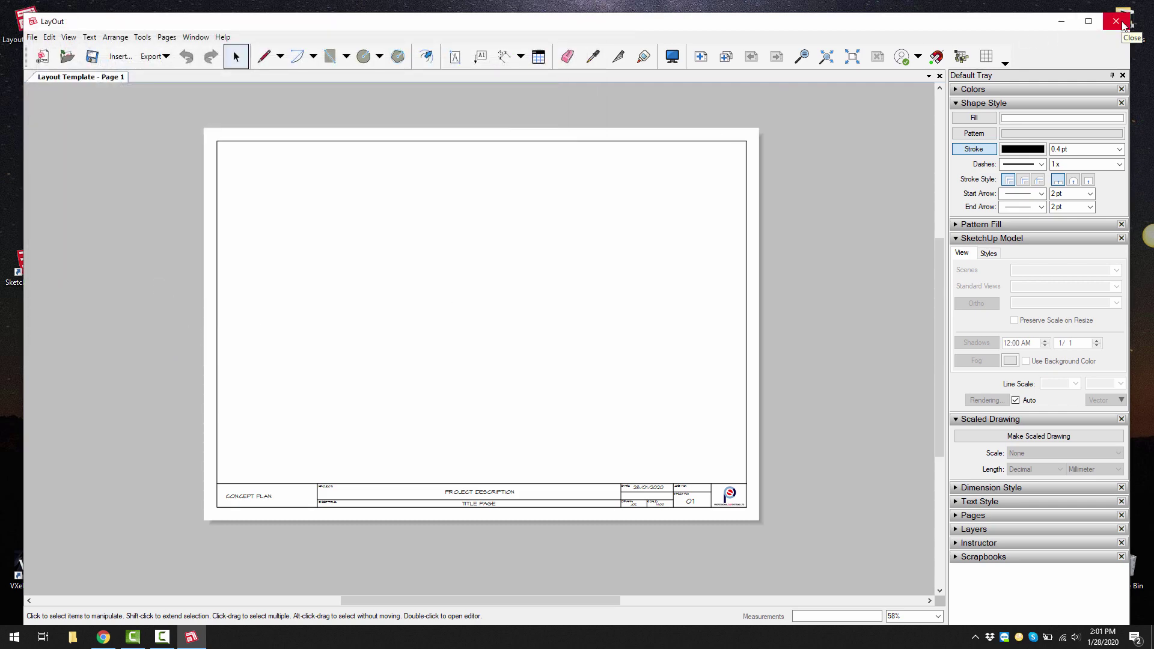
{"action": "left_click", "coordinate": [1117, 22]}
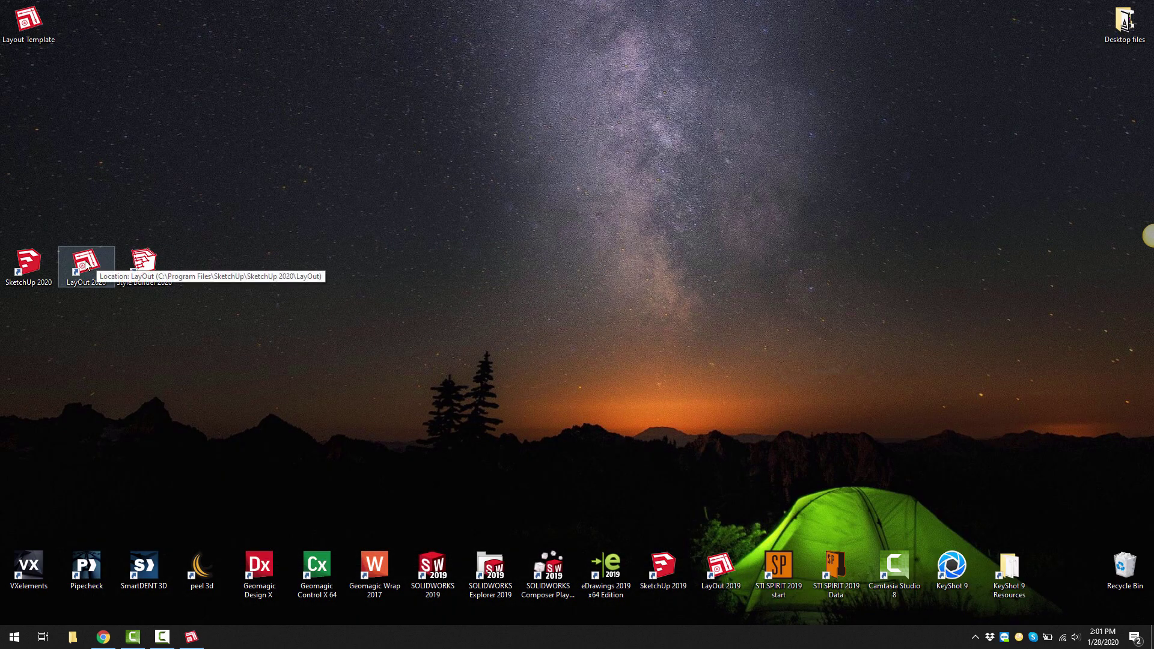
Step: Close the leftover LayOut window holding Layout Template and relaunch LayOut 2020 from its shortcut
{"action": "double_click", "coordinate": [86, 264]}
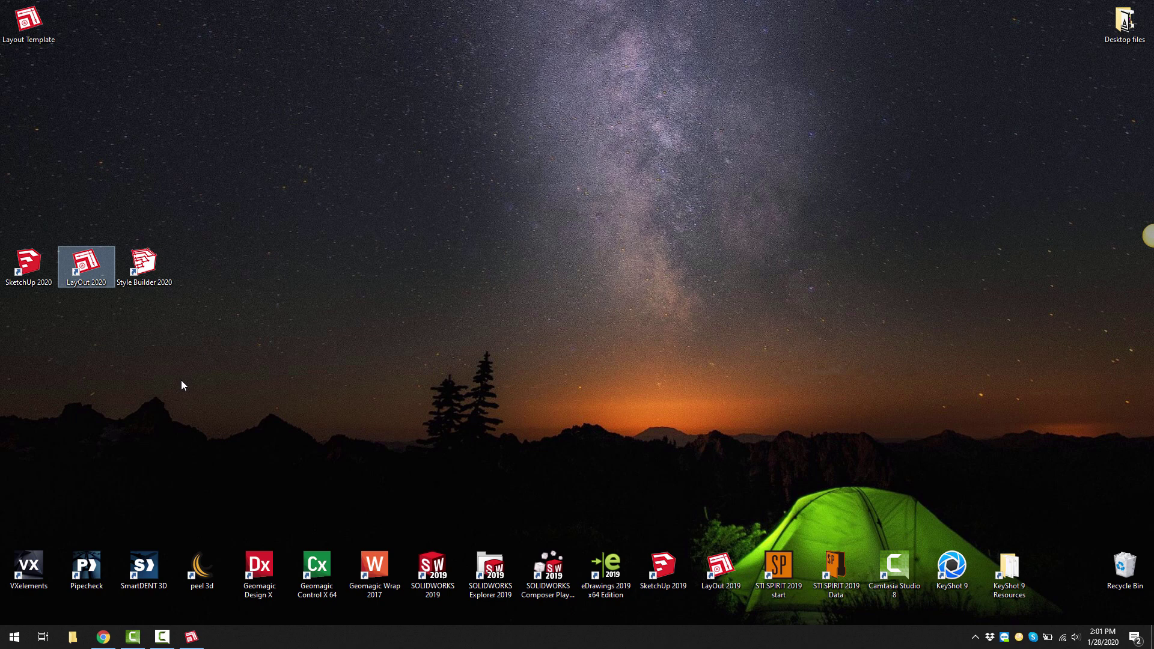
{"action": "right_click", "coordinate": [97, 269]}
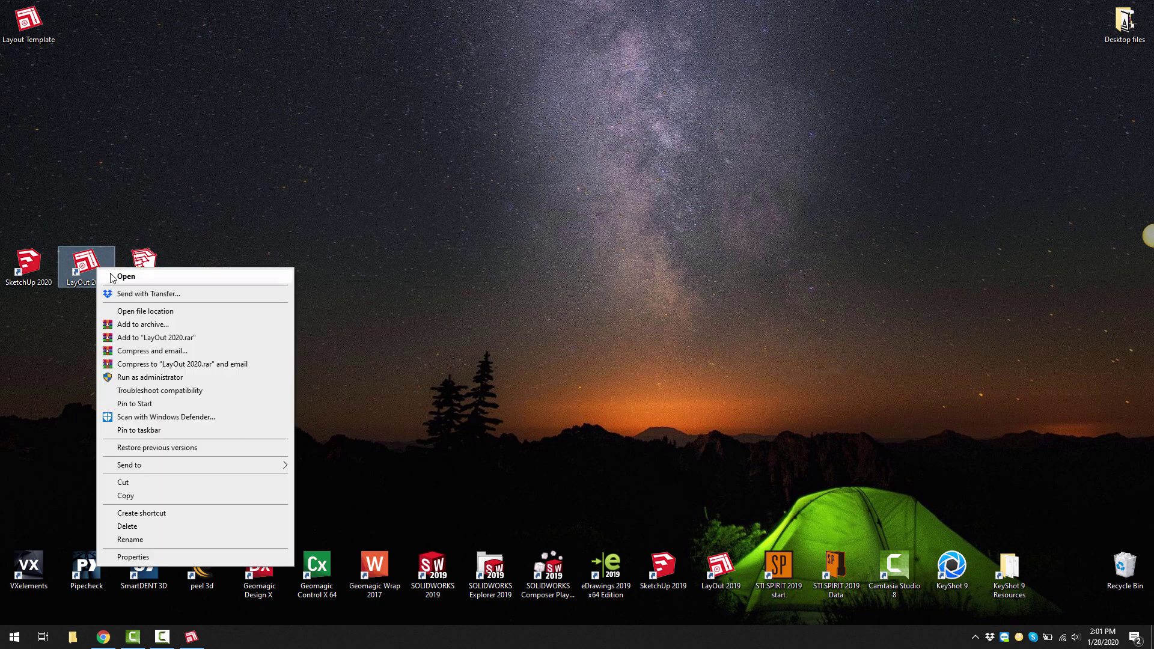
{"action": "left_click", "coordinate": [112, 277]}
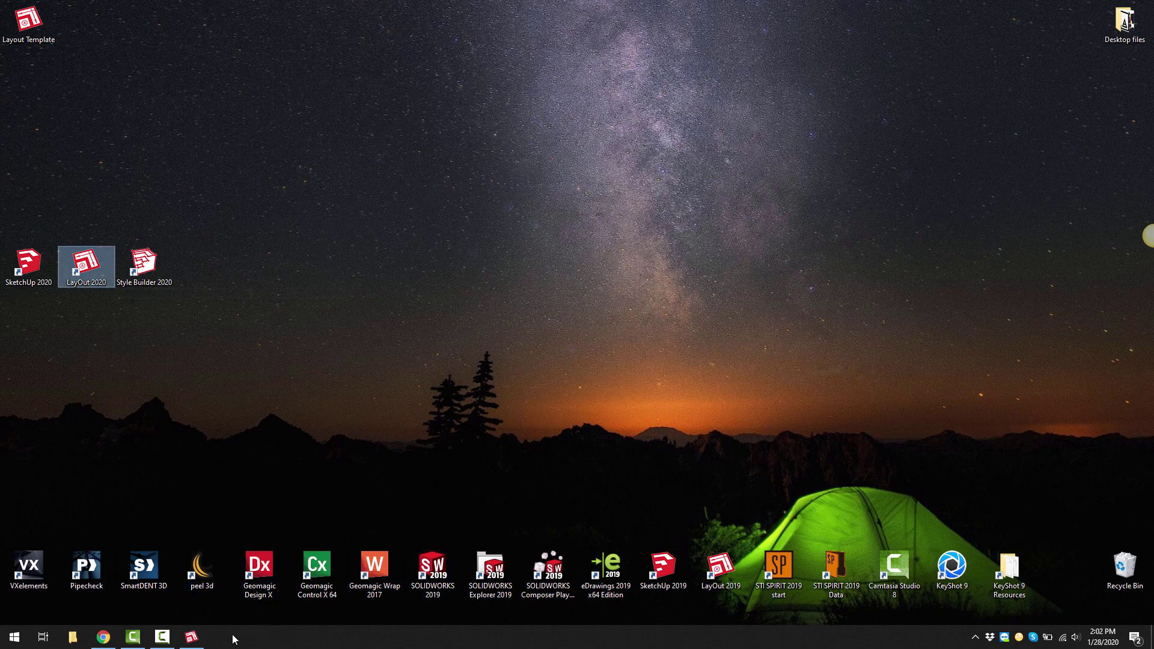
{"action": "left_click", "coordinate": [196, 642]}
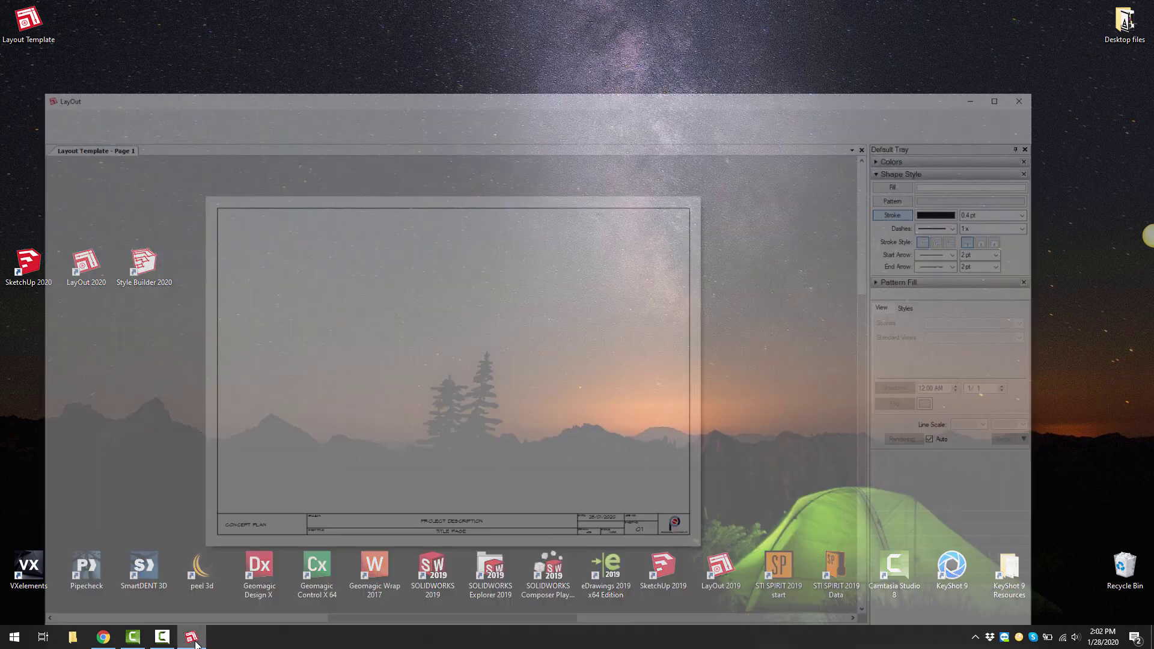
{"action": "right_click", "coordinate": [195, 639]}
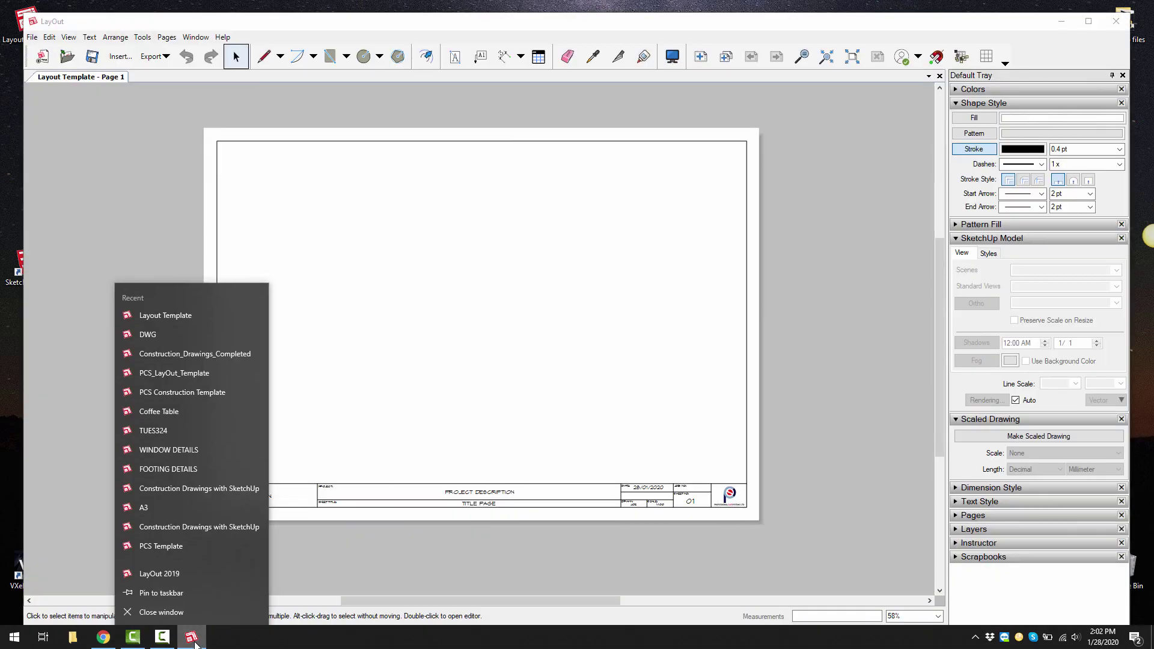
{"action": "left_click", "coordinate": [200, 612]}
{"action": "right_click", "coordinate": [83, 266]}
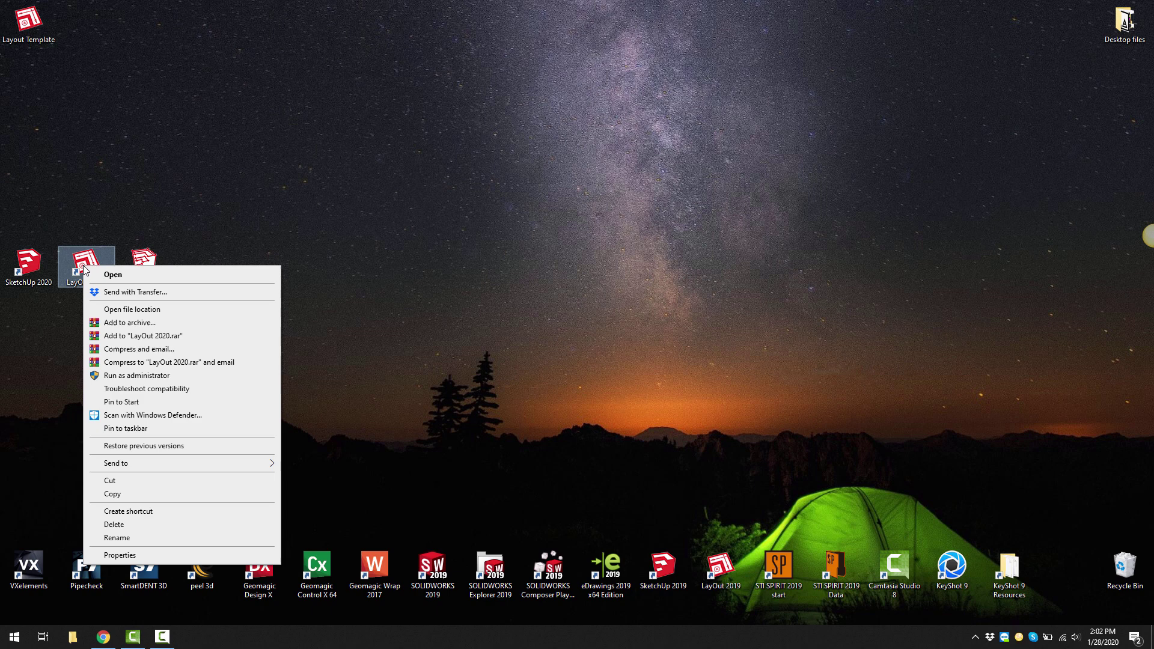
{"action": "left_click", "coordinate": [113, 274]}
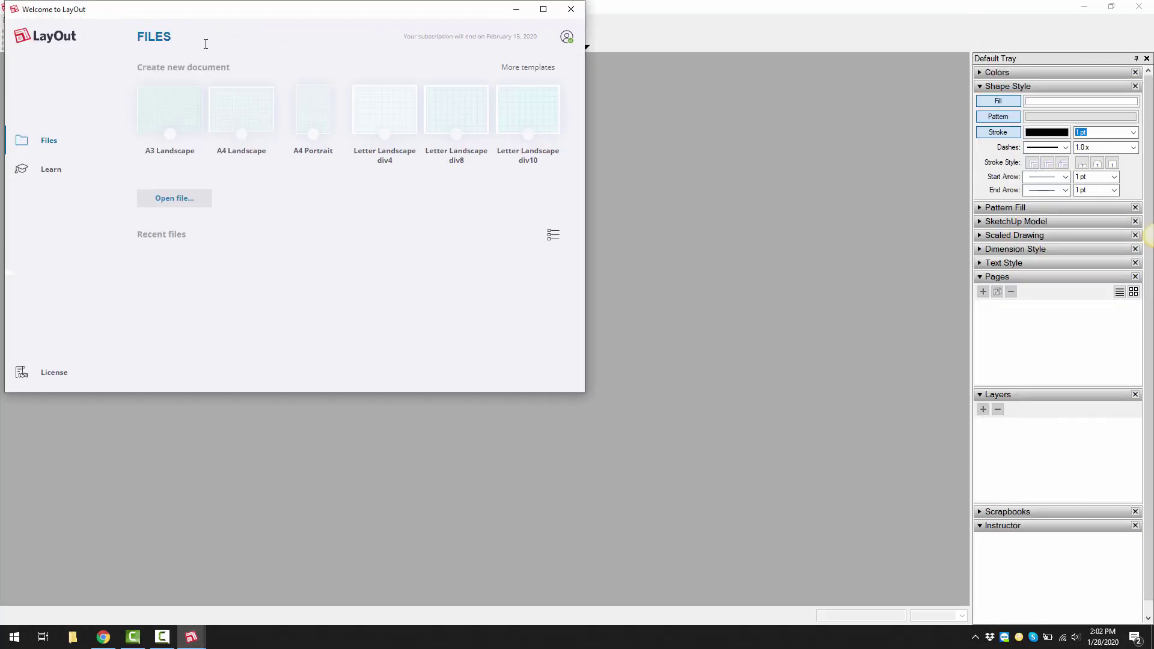
Step: Open 'Layout Template' from the Desktop, accepting the 2019-version file warning
{"action": "left_click_drag", "start_coordinate": [193, 16], "coordinate": [368, 138]}
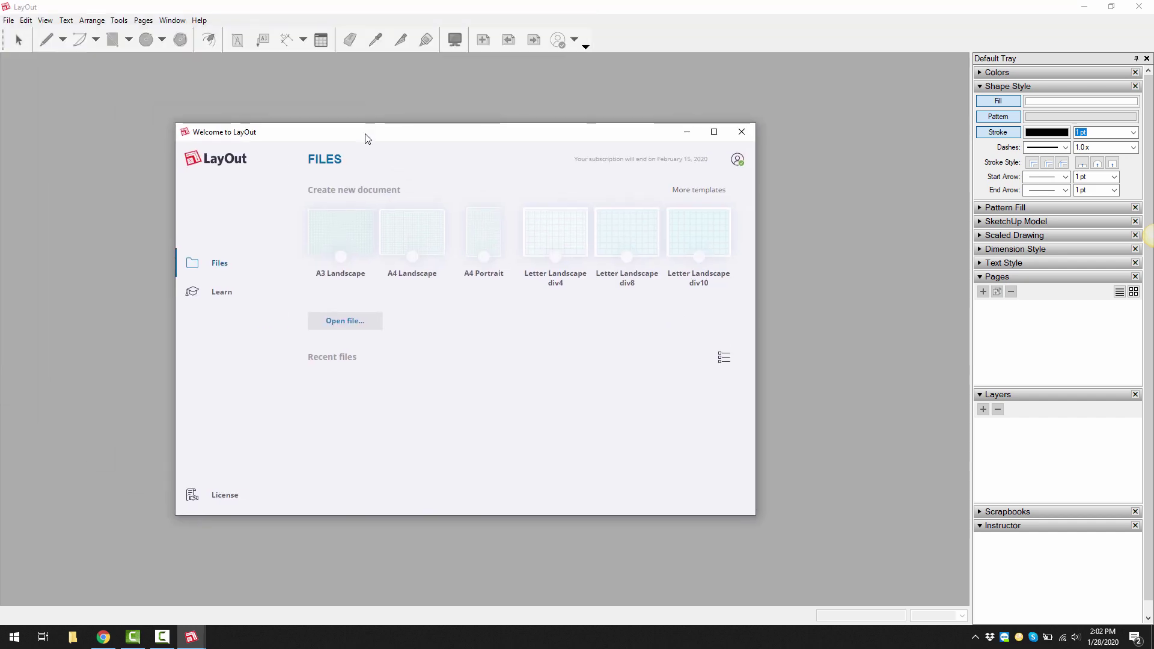
{"action": "left_click", "coordinate": [360, 324]}
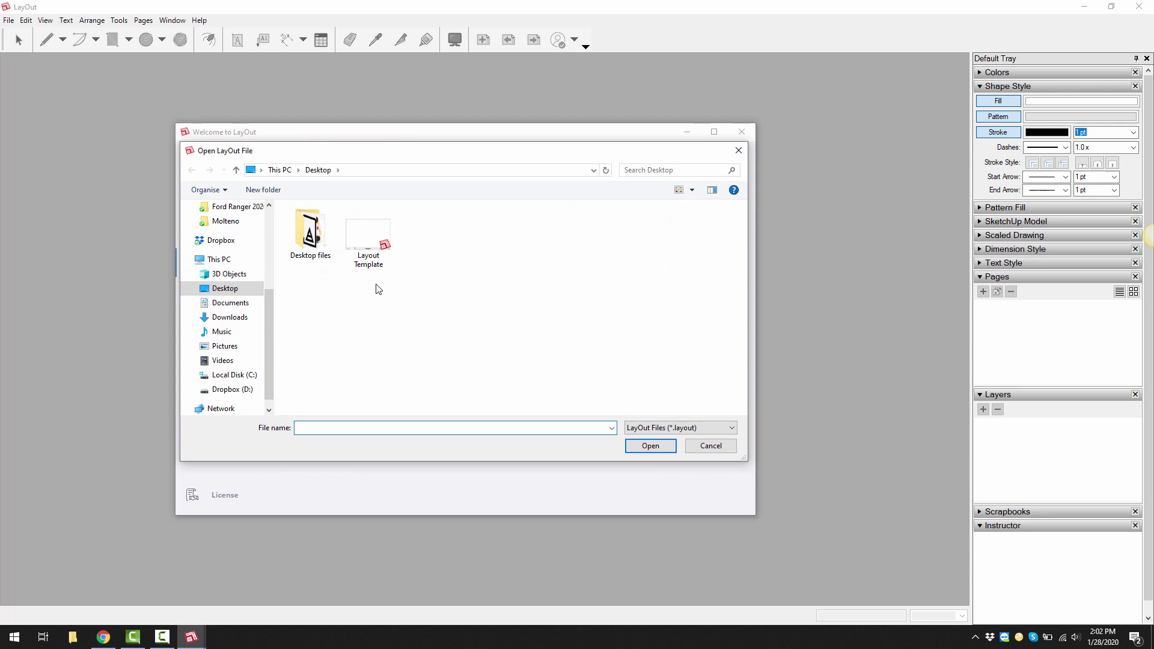
{"action": "left_click", "coordinate": [360, 239]}
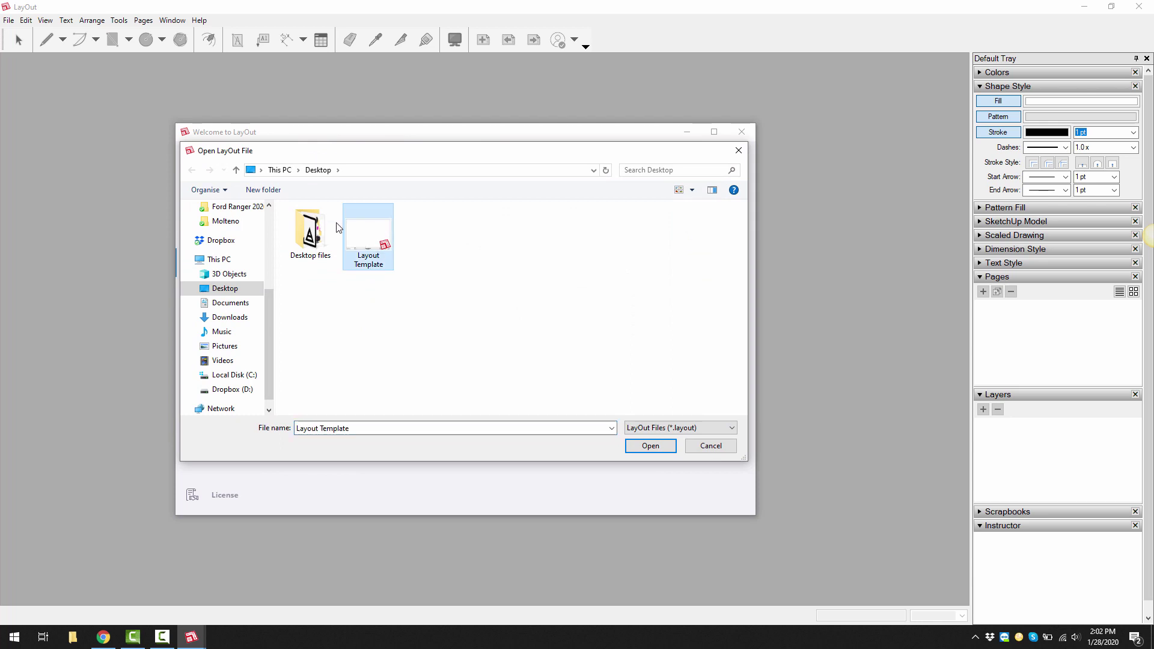
{"action": "left_click", "coordinate": [635, 449]}
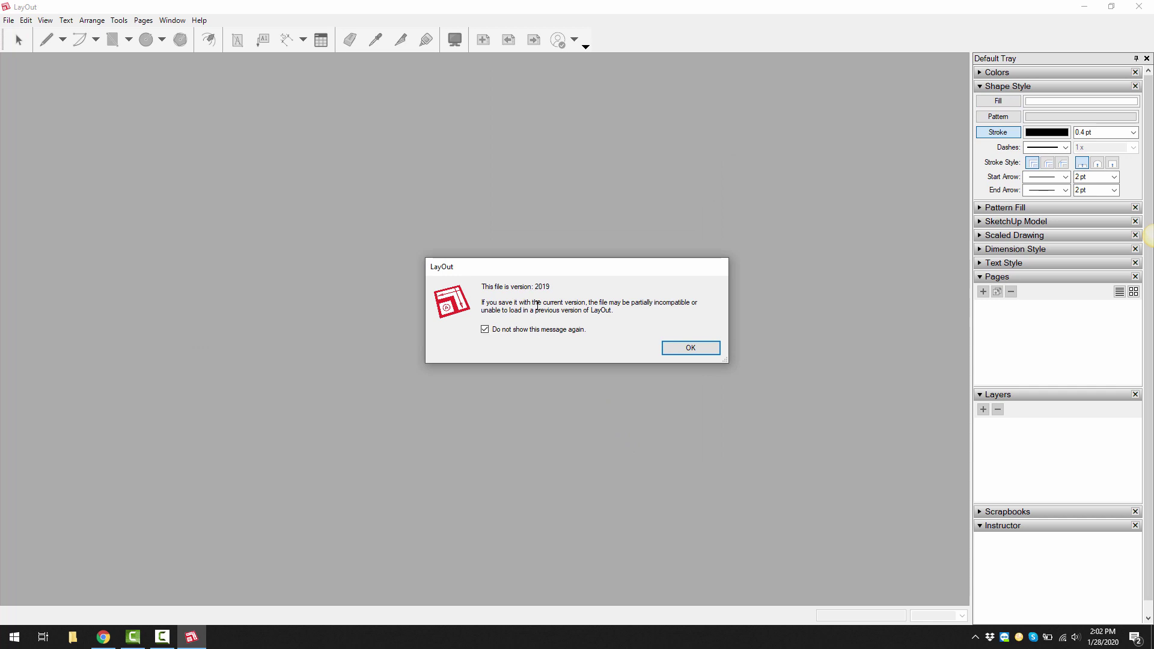
{"action": "left_click", "coordinate": [676, 353]}
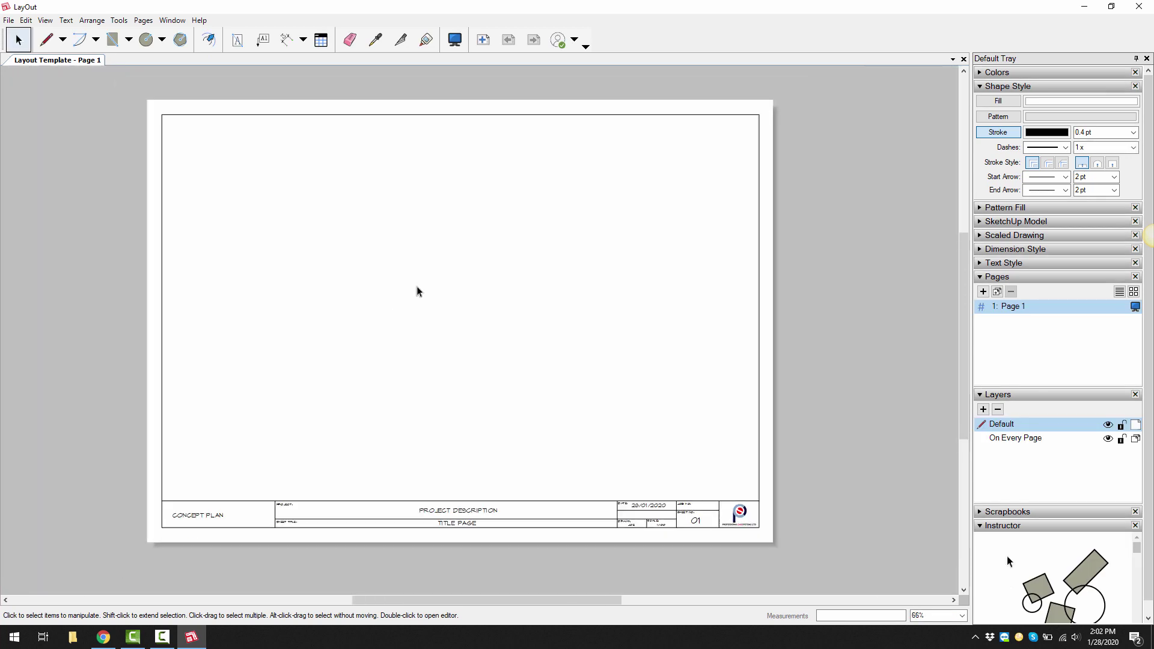
{"action": "scroll", "coordinate": [417, 286], "scroll_direction": "up", "scroll_amount": 1}
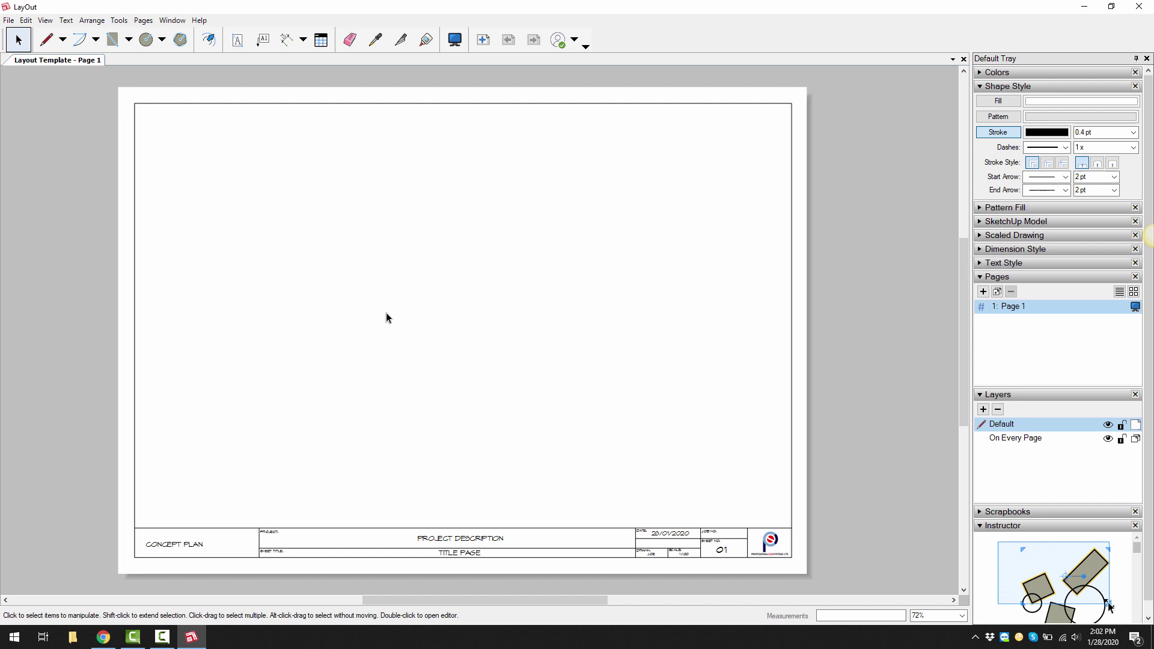
Step: Save the document as a template named 'PCS' in the My Templates folder
{"action": "left_click", "coordinate": [8, 19]}
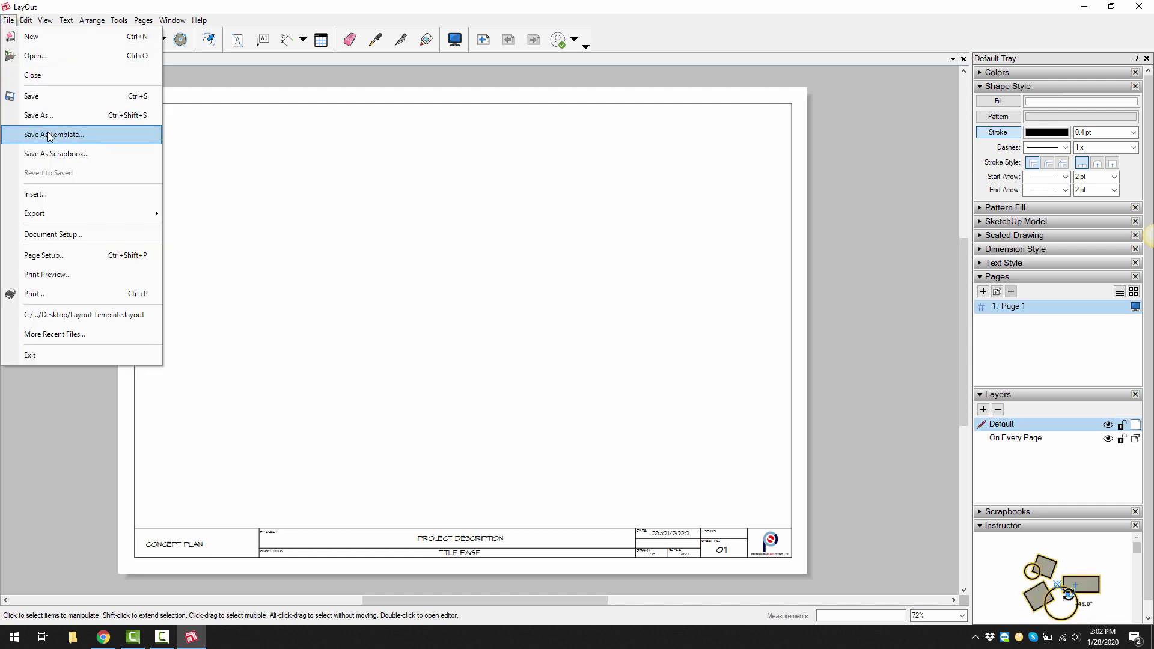
{"action": "left_click", "coordinate": [49, 135]}
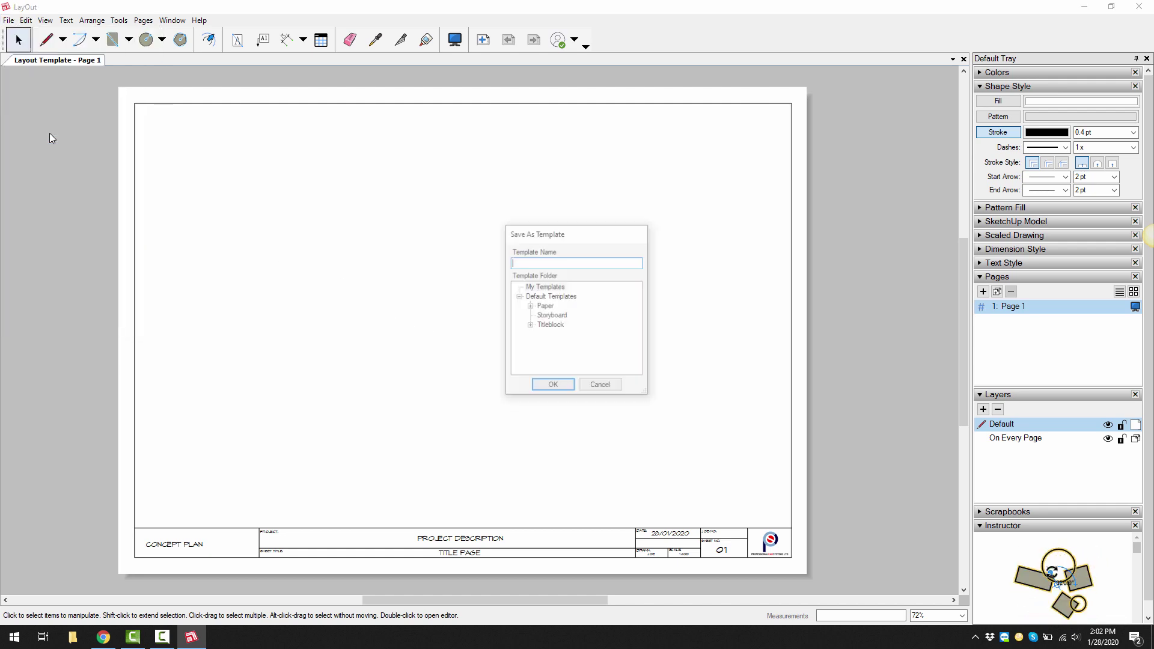
{"action": "left_click", "coordinate": [539, 288]}
{"action": "left_click", "coordinate": [550, 265]}
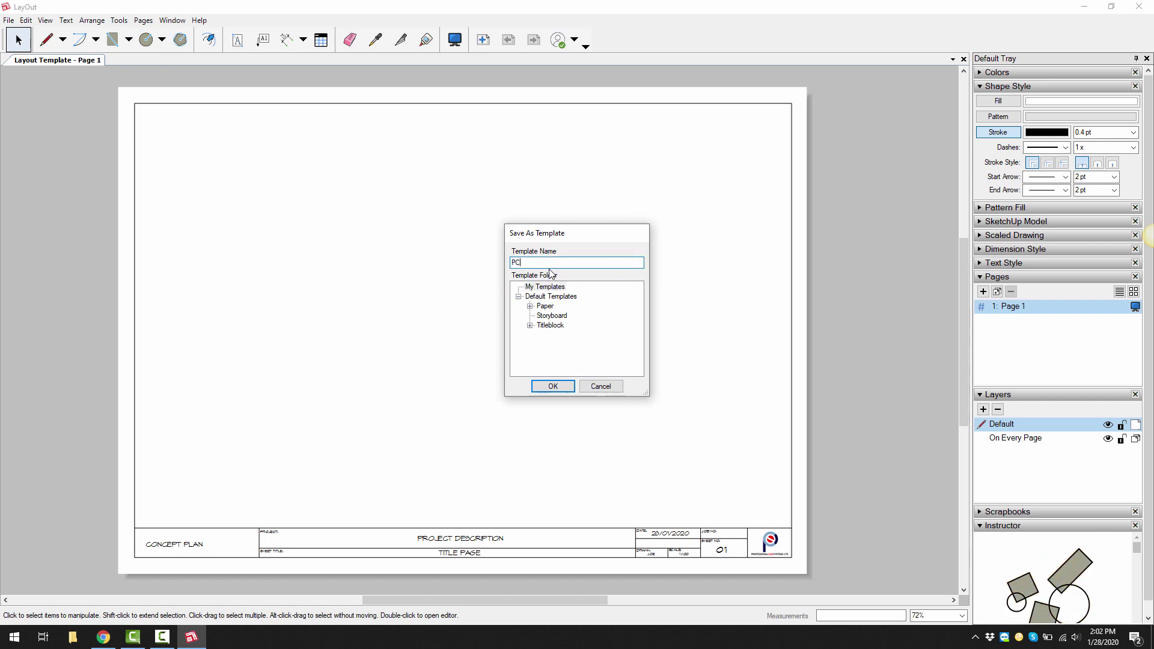
{"action": "left_click", "coordinate": [551, 386]}
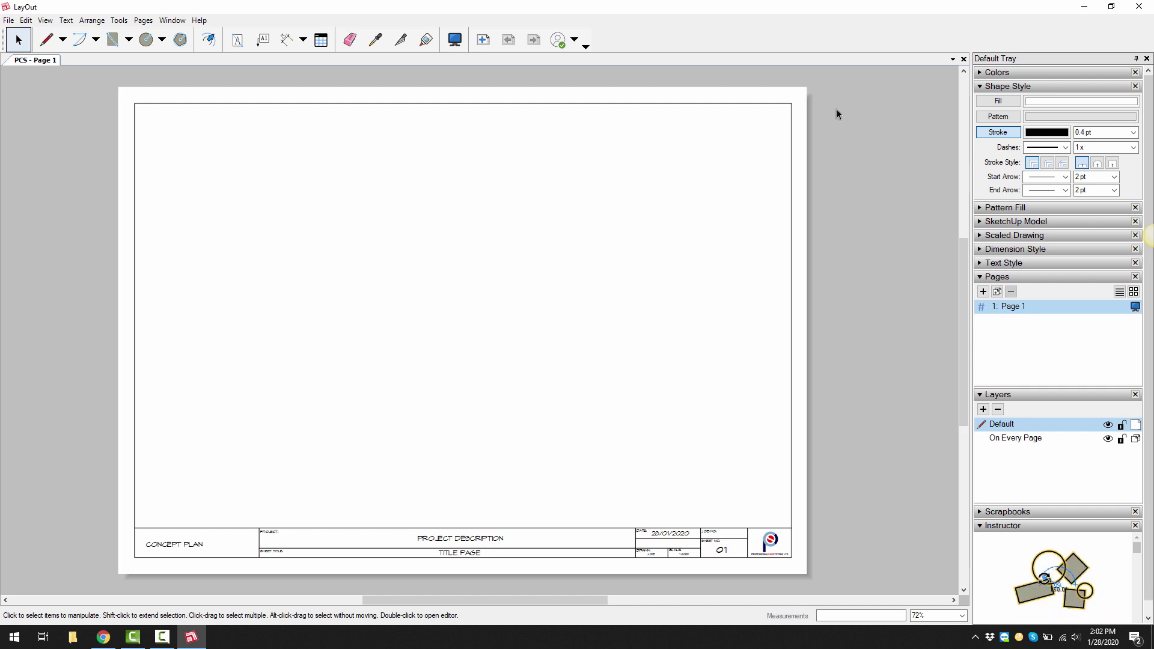
Step: Close the PCS document and create a new untitled document from the PCS template in My Templates
{"action": "left_click", "coordinate": [964, 59]}
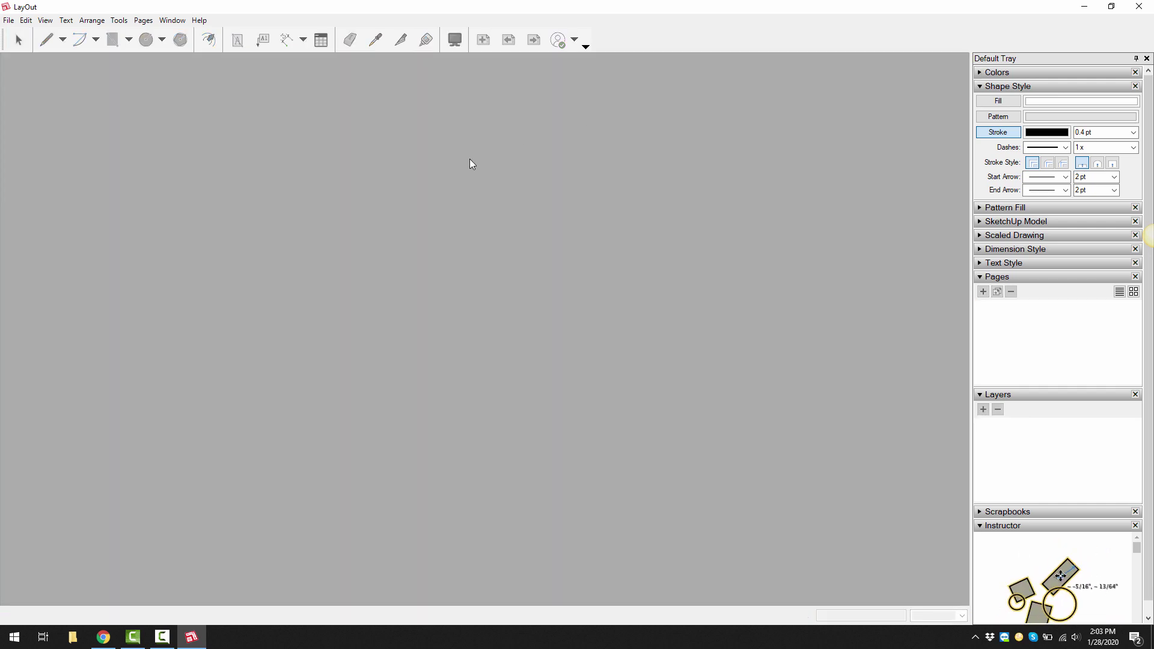
{"action": "left_click", "coordinate": [8, 20]}
{"action": "left_click", "coordinate": [18, 35]}
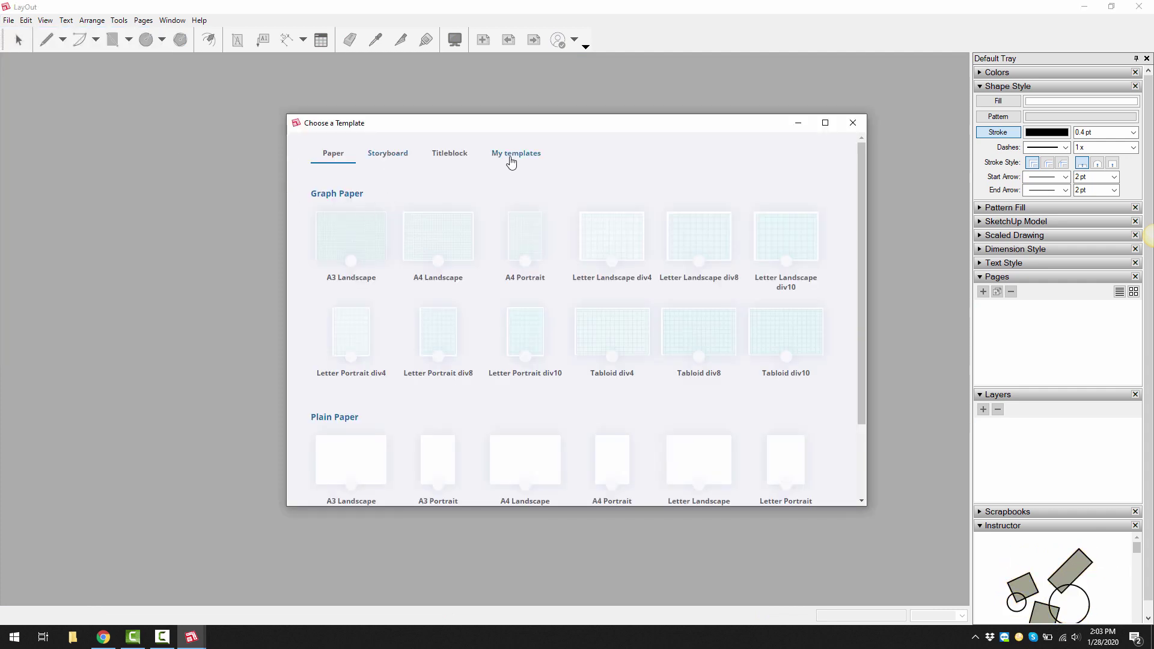
{"action": "left_click", "coordinate": [513, 158]}
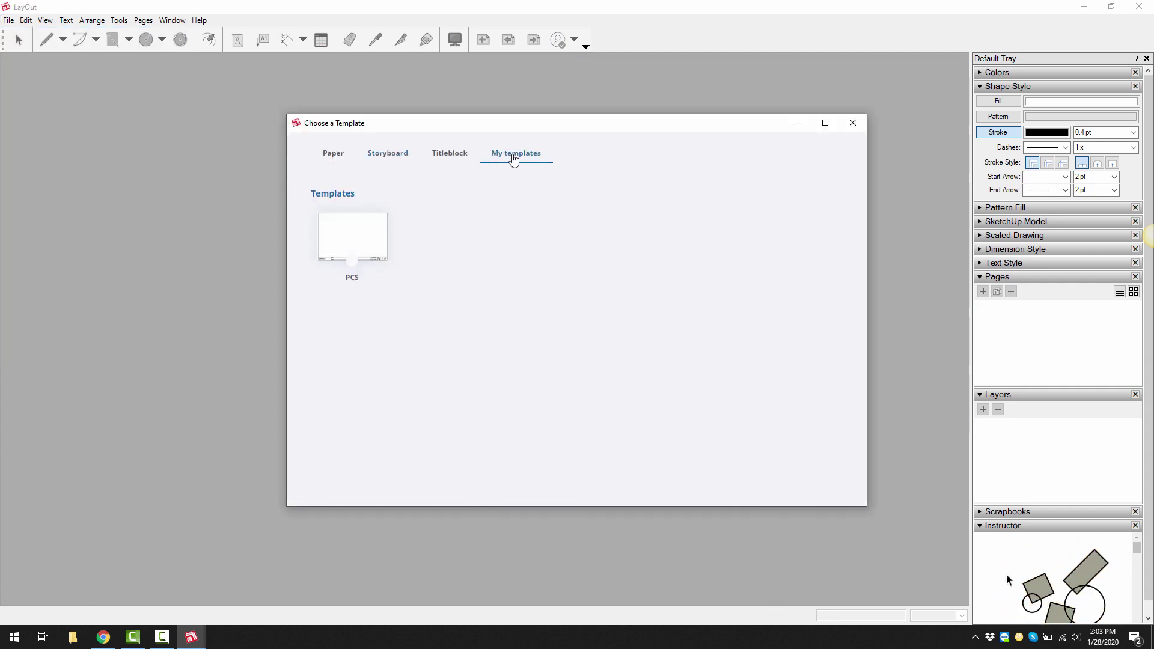
{"action": "left_click", "coordinate": [350, 234]}
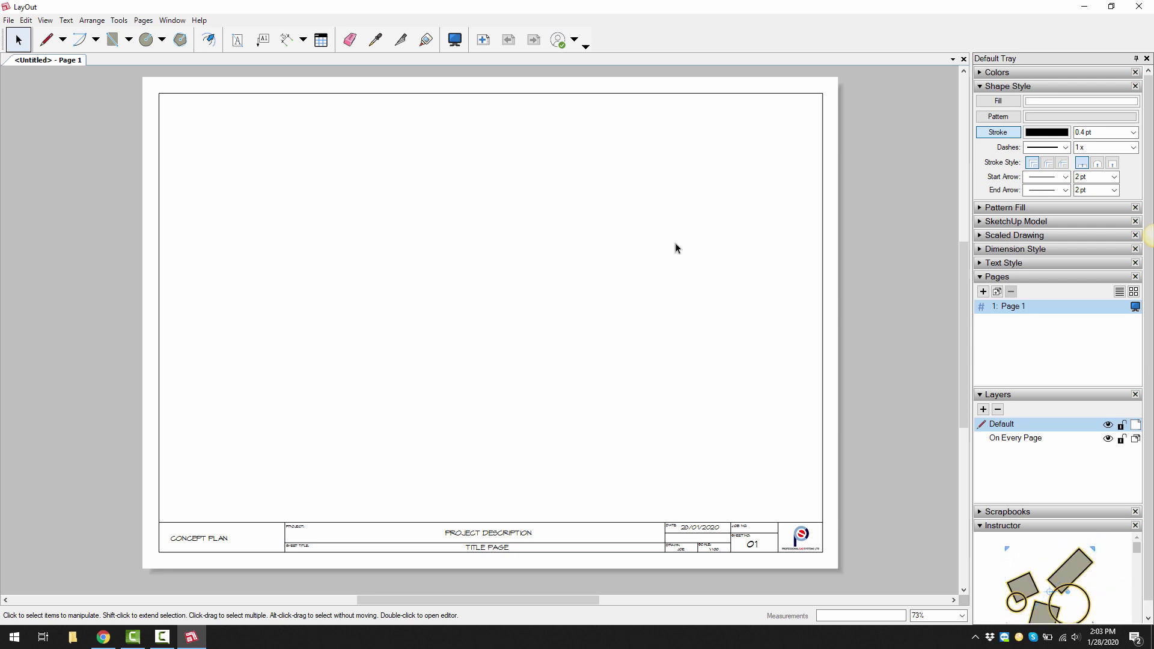
Step: Collapse the Pages and Shape Style panels and expand Dimension Style in the tray
{"action": "left_click", "coordinate": [997, 277]}
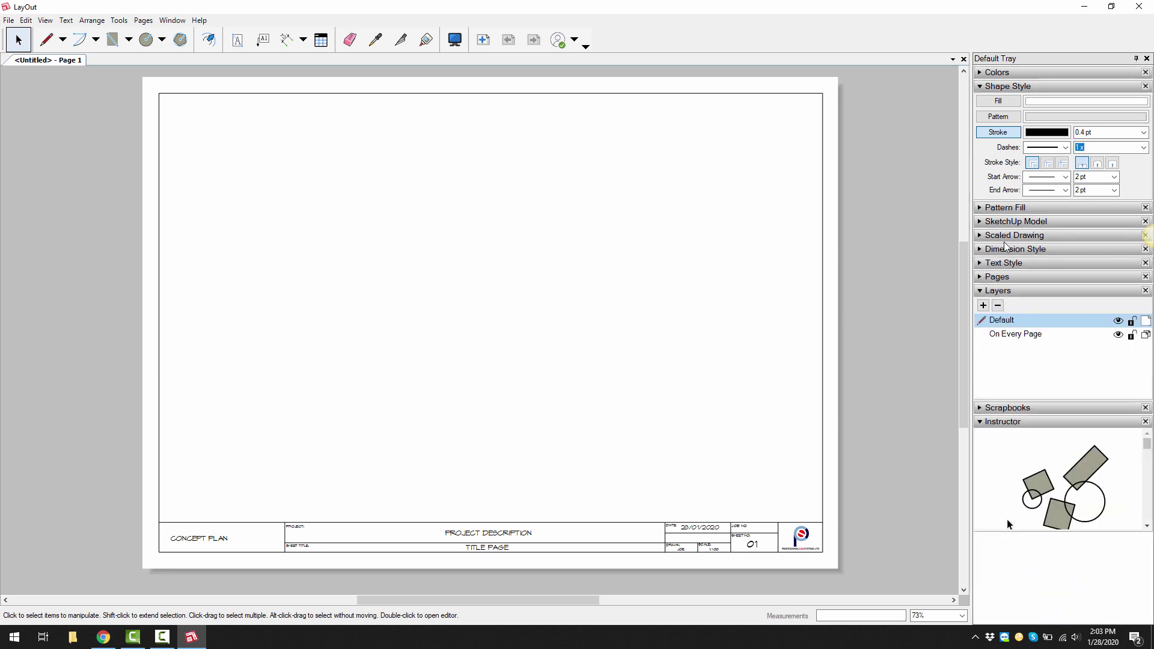
{"action": "left_click", "coordinate": [1008, 87]}
{"action": "left_click", "coordinate": [1002, 142]}
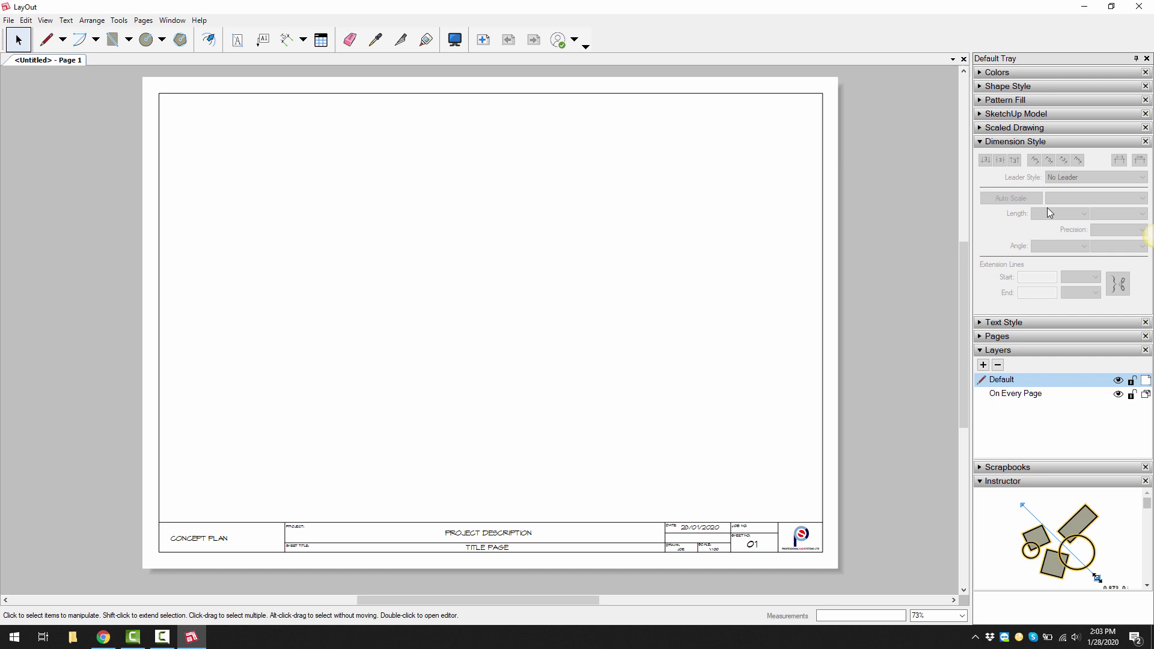
Step: Draw a 40 mm test dimension on the sheet
{"action": "left_click", "coordinate": [287, 40]}
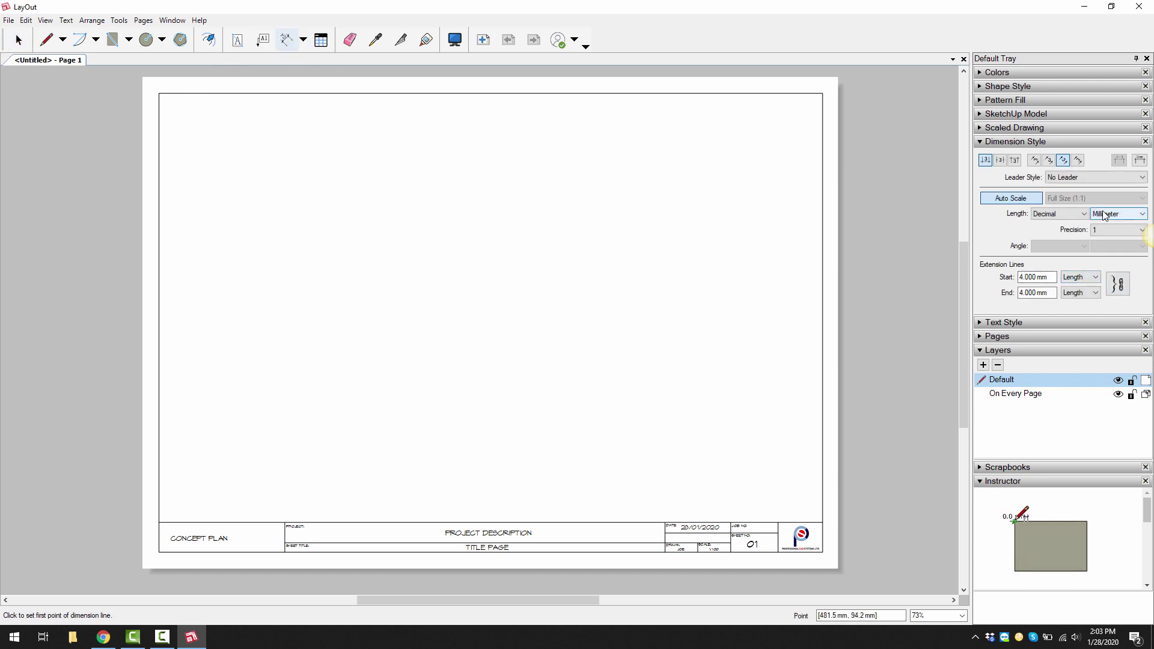
{"action": "left_click", "coordinate": [490, 206]}
{"action": "left_click", "coordinate": [559, 204]}
{"action": "left_click", "coordinate": [490, 185]}
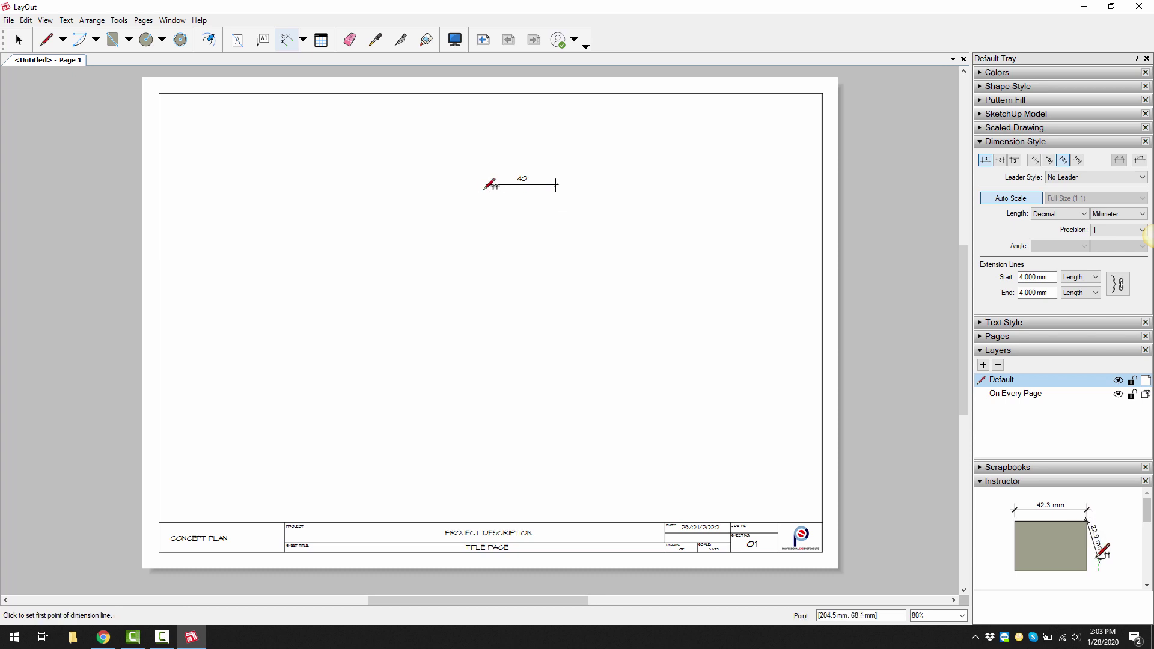
{"action": "scroll", "coordinate": [499, 190], "scroll_direction": "up", "scroll_amount": 3}
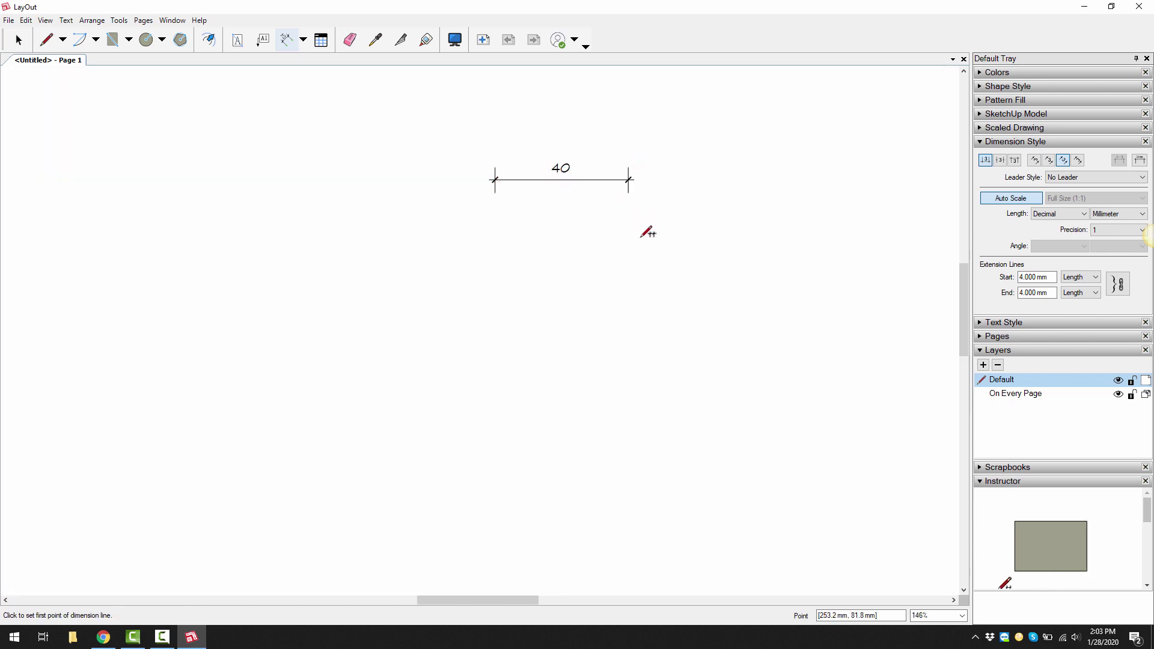
Step: Erase the 40 mm test dimension and recentre the page
{"action": "left_click", "coordinate": [349, 40]}
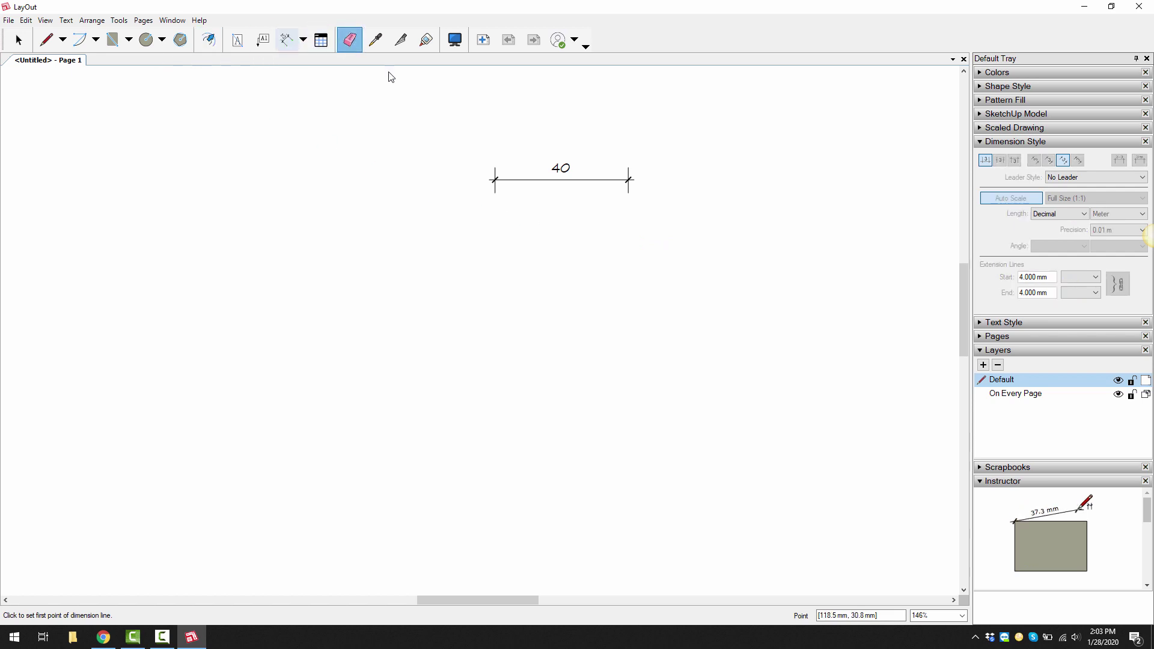
{"action": "left_click", "coordinate": [515, 180]}
{"action": "key", "text": "space"}
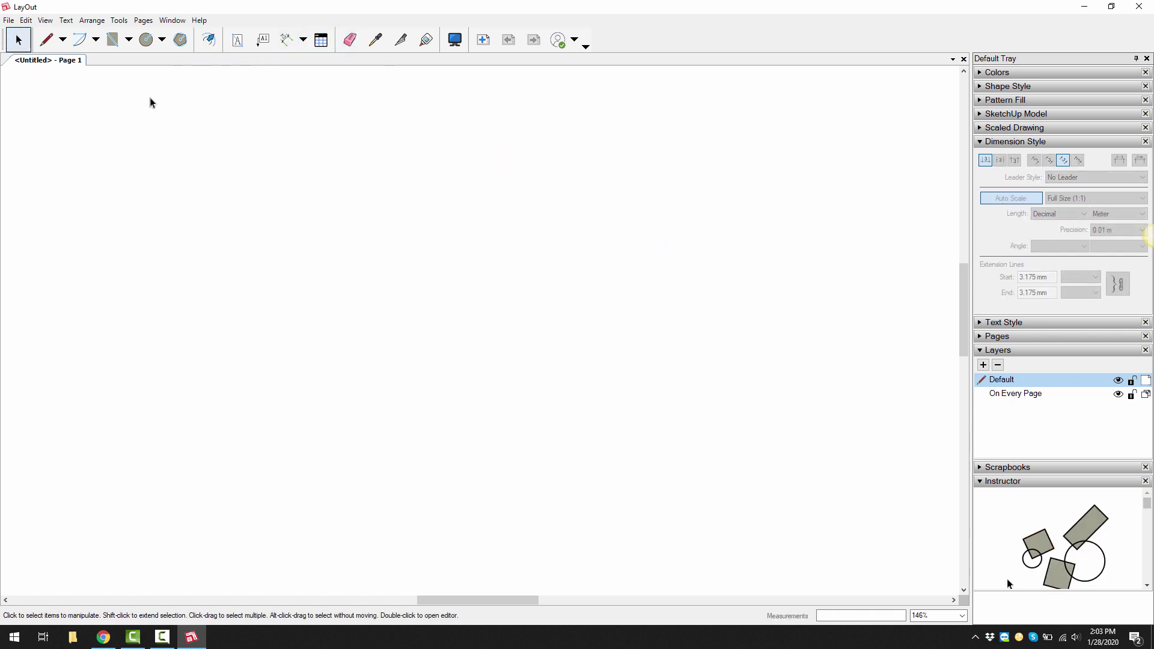
{"action": "scroll", "coordinate": [608, 162], "scroll_direction": "down", "scroll_amount": 4}
{"action": "scroll", "coordinate": [485, 175], "scroll_direction": "up", "scroll_amount": 2}
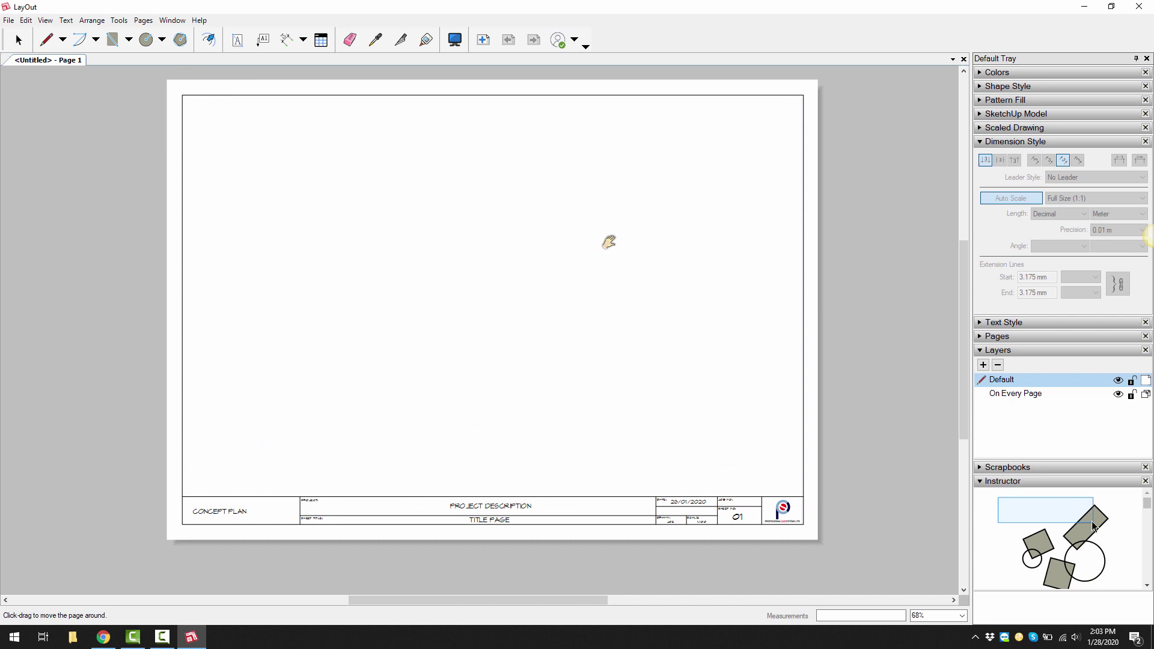
{"action": "middle_click_drag", "start_coordinate": [609, 244], "coordinate": [606, 247]}
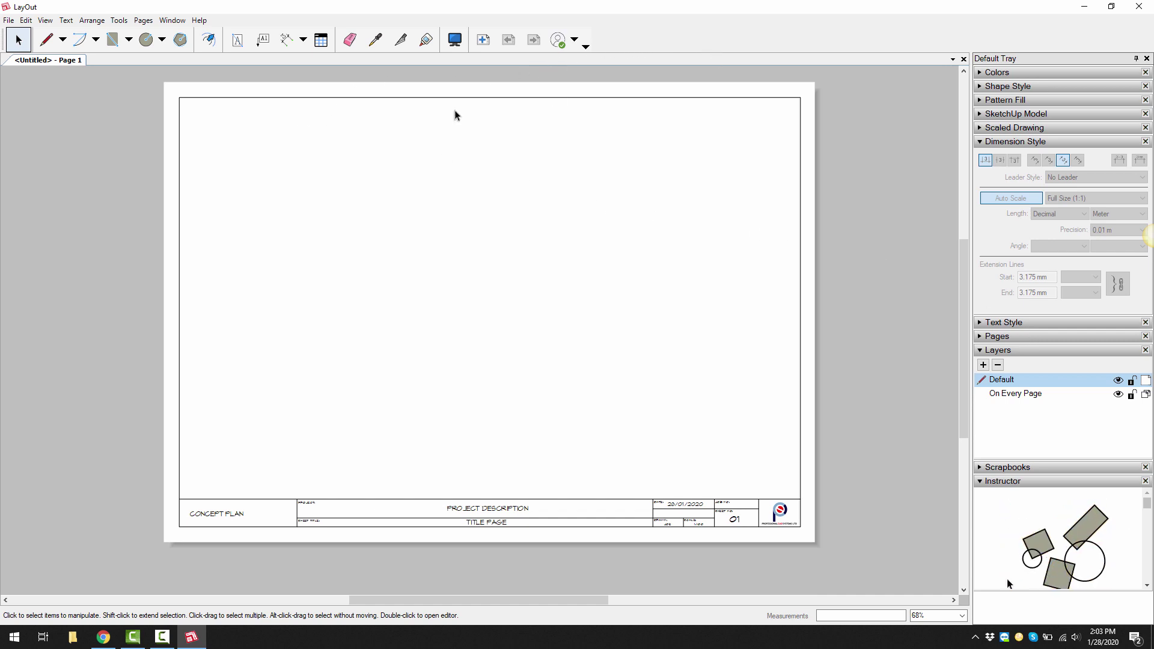
Step: Open the toolbar Customize dialog at its Commands list
{"action": "left_click", "coordinate": [45, 20]}
{"action": "mouse_move", "coordinate": [78, 37]}
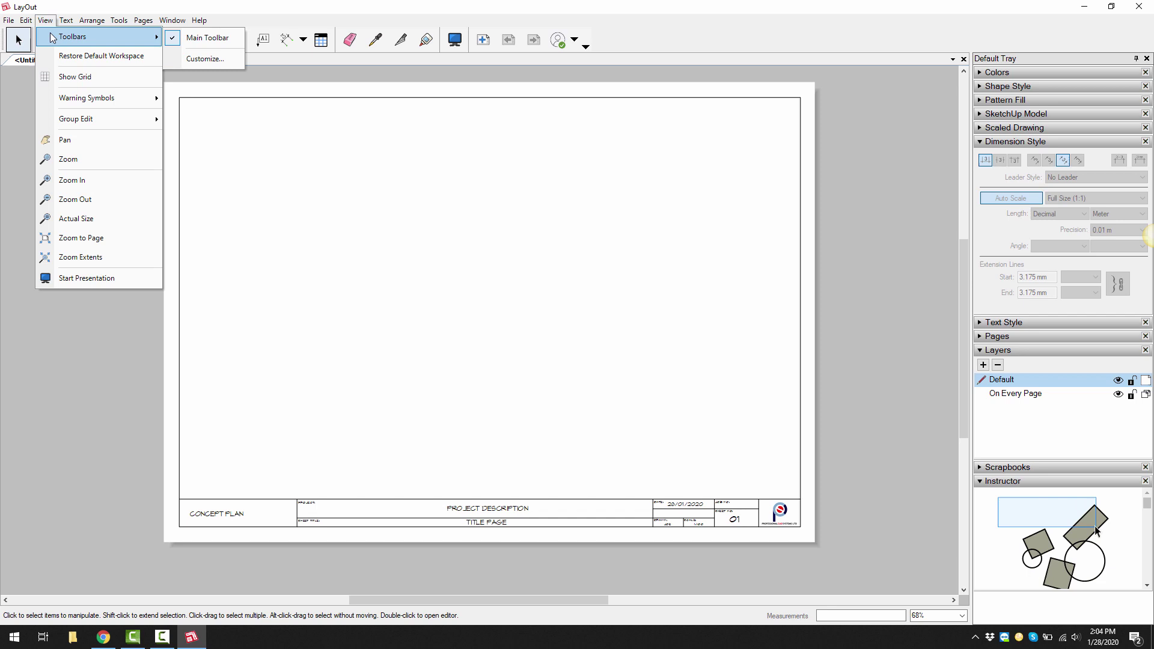
{"action": "left_click", "coordinate": [206, 59]}
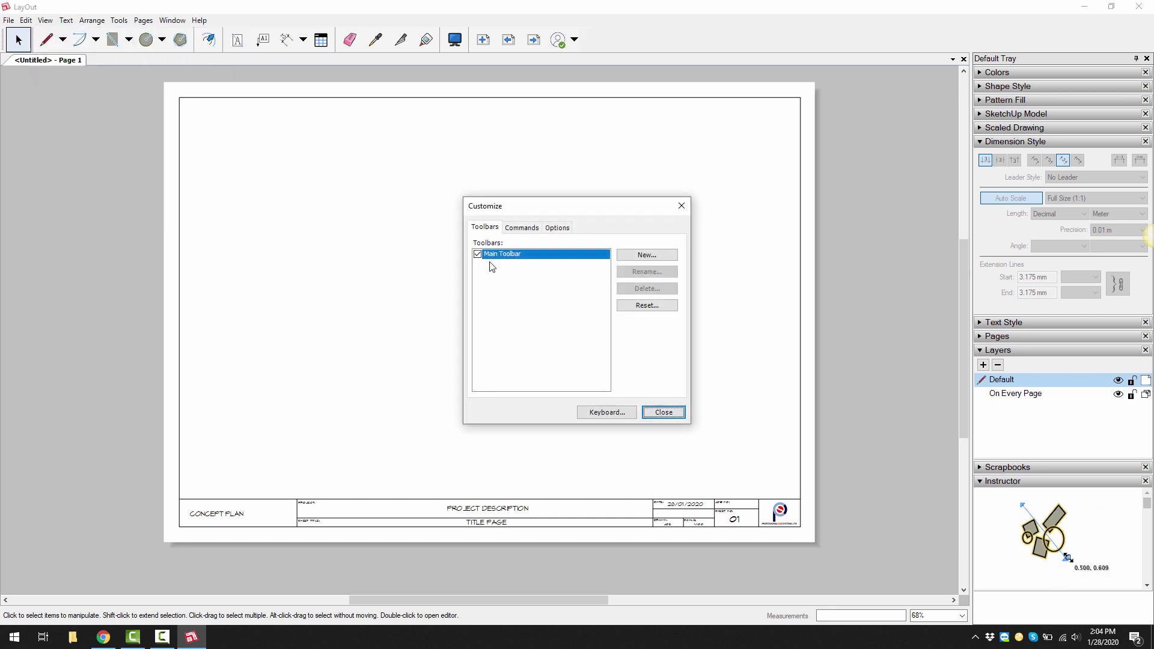
{"action": "left_click", "coordinate": [523, 229]}
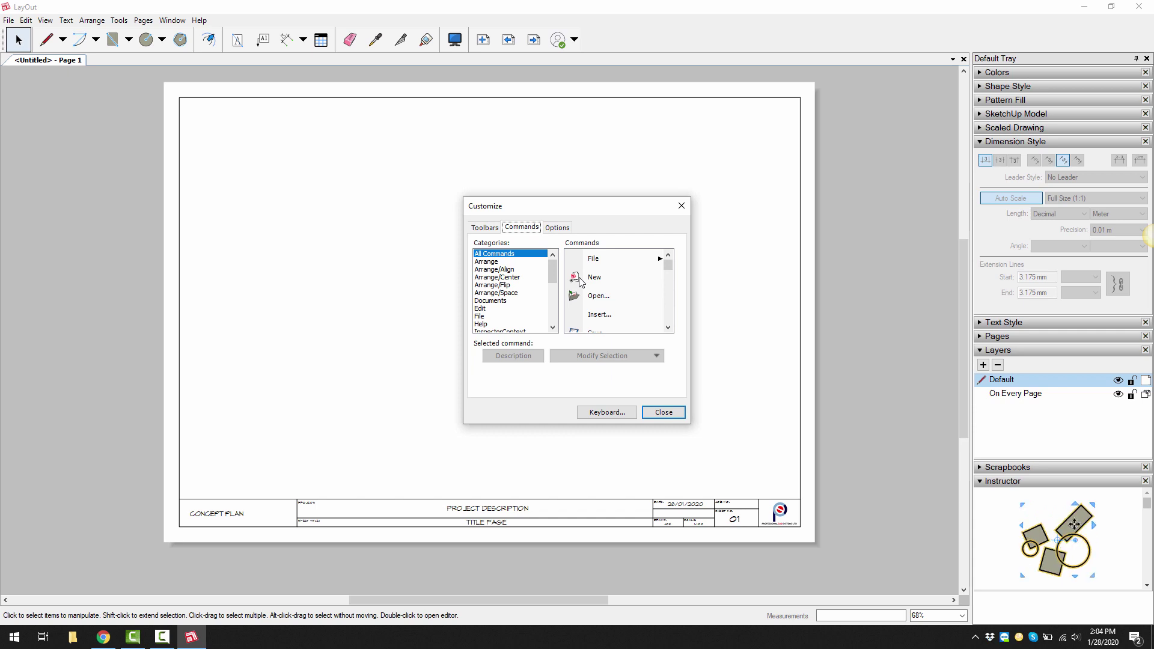
Step: Add the New, Open, Save and Insert commands to the main toolbar
{"action": "left_click_drag", "start_coordinate": [576, 277], "coordinate": [14, 40]}
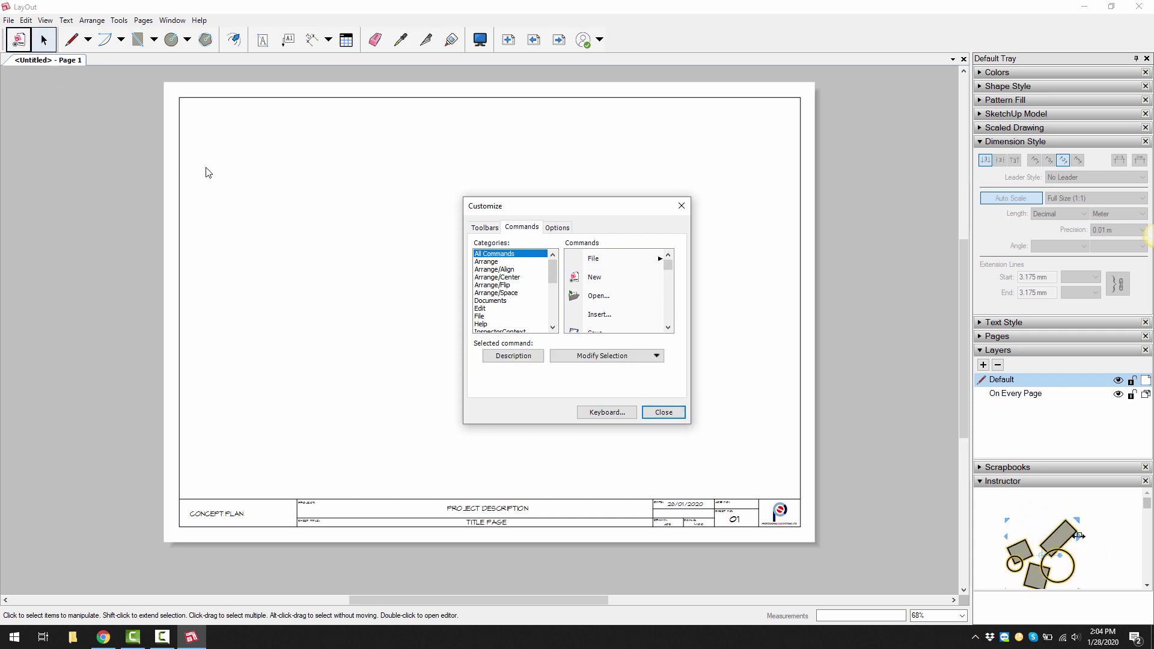
{"action": "left_click_drag", "start_coordinate": [598, 296], "coordinate": [31, 43]}
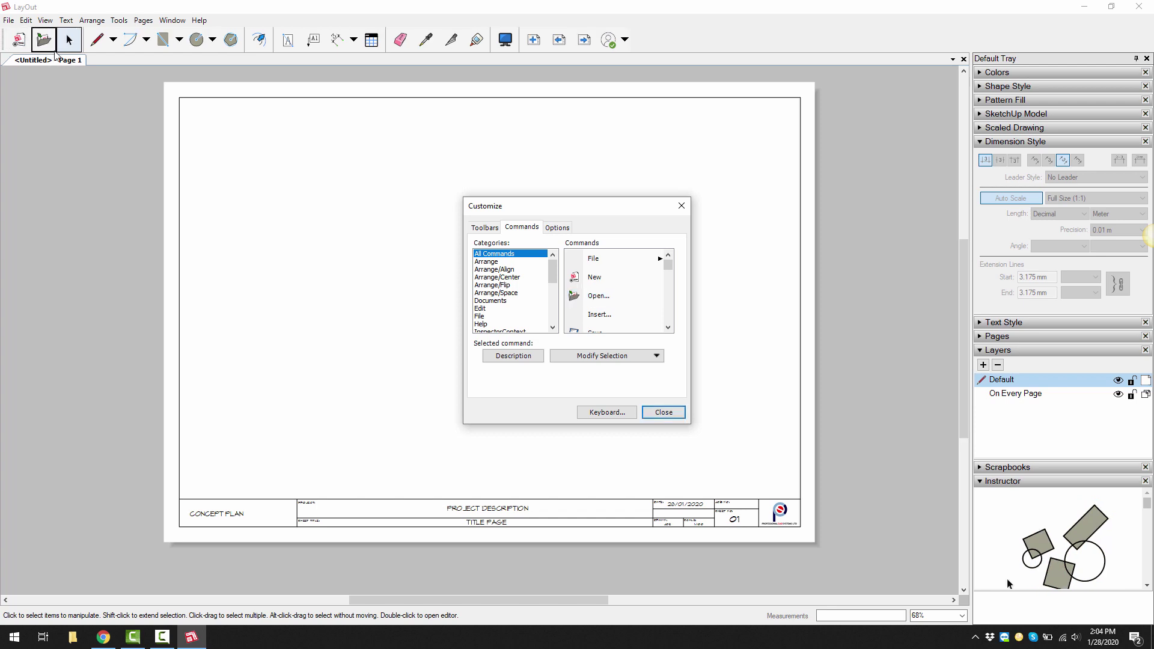
{"action": "left_click_drag", "start_coordinate": [582, 329], "coordinate": [69, 41]}
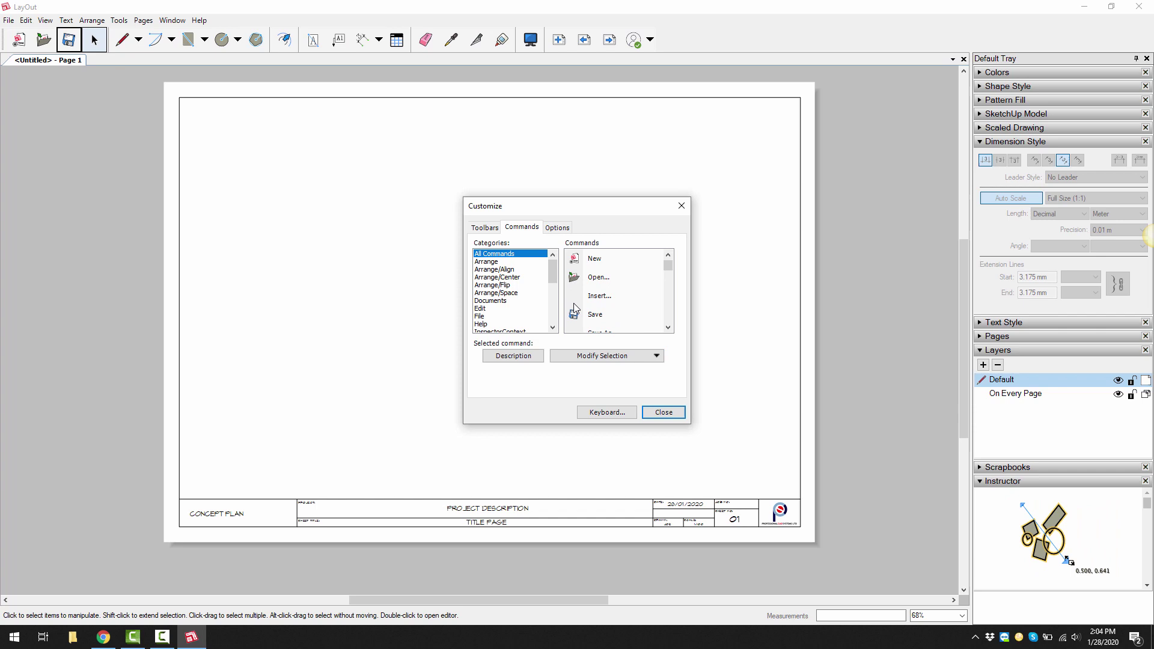
{"action": "left_click_drag", "start_coordinate": [598, 296], "coordinate": [91, 43]}
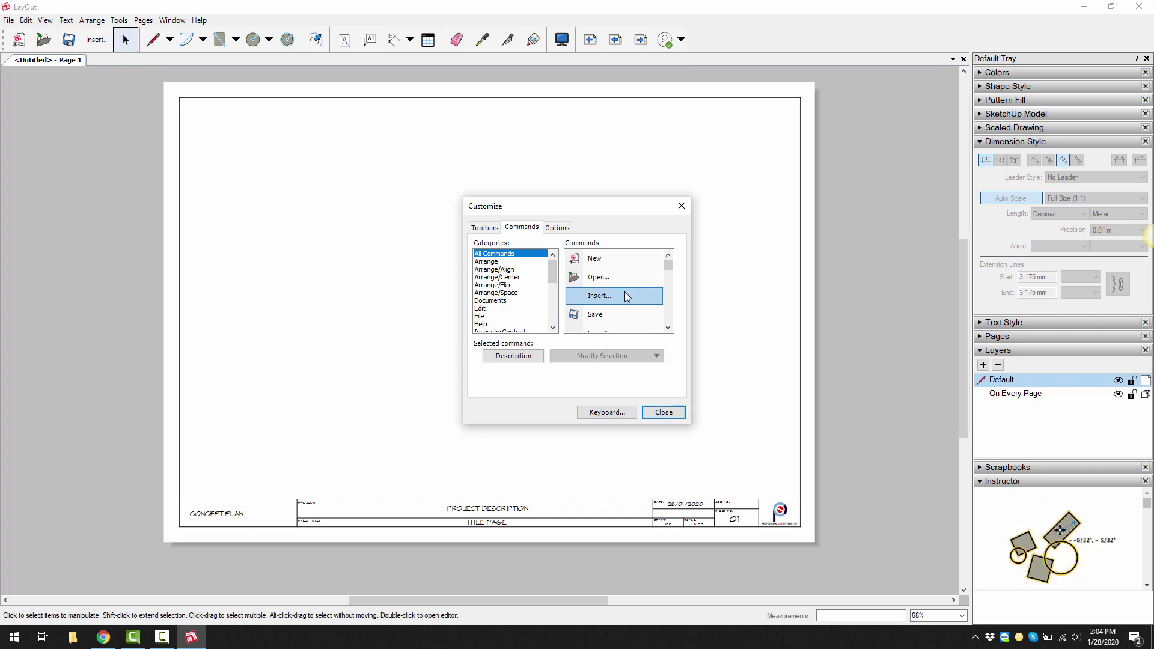
Step: Add the Export command to the main toolbar beside Insert
{"action": "left_click", "coordinate": [607, 281]}
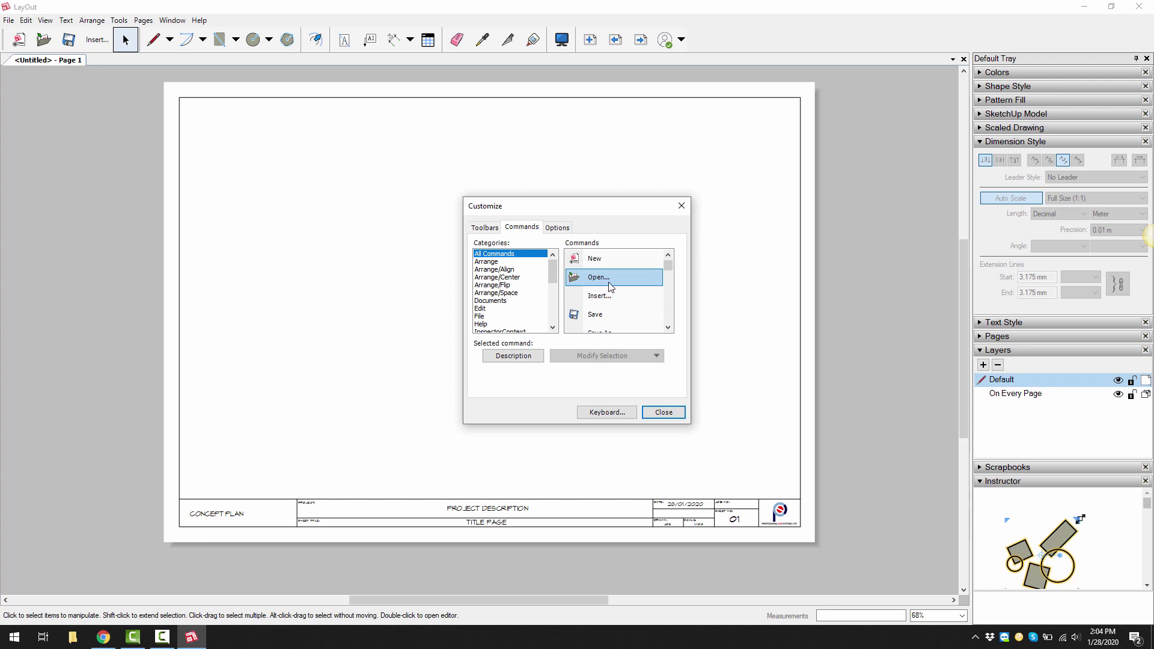
{"action": "scroll", "coordinate": [625, 314], "scroll_direction": "down", "scroll_amount": 2}
{"action": "left_click", "coordinate": [624, 315]}
{"action": "scroll", "coordinate": [622, 311], "scroll_direction": "down", "scroll_amount": 3}
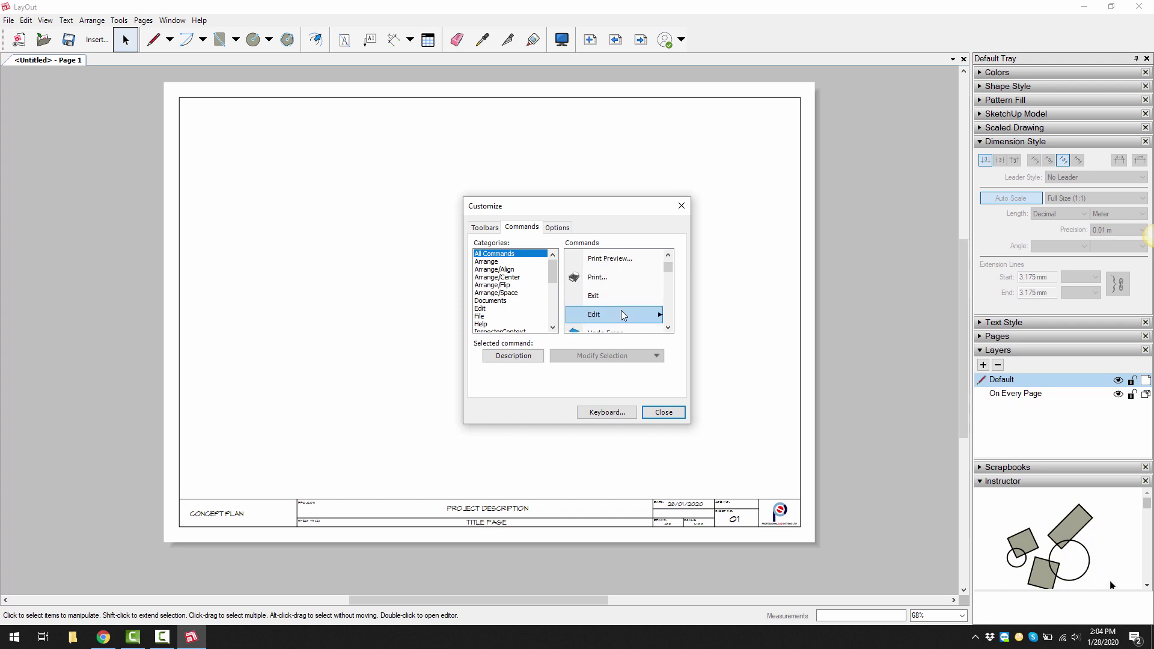
{"action": "scroll", "coordinate": [620, 311], "scroll_direction": "down", "scroll_amount": 3}
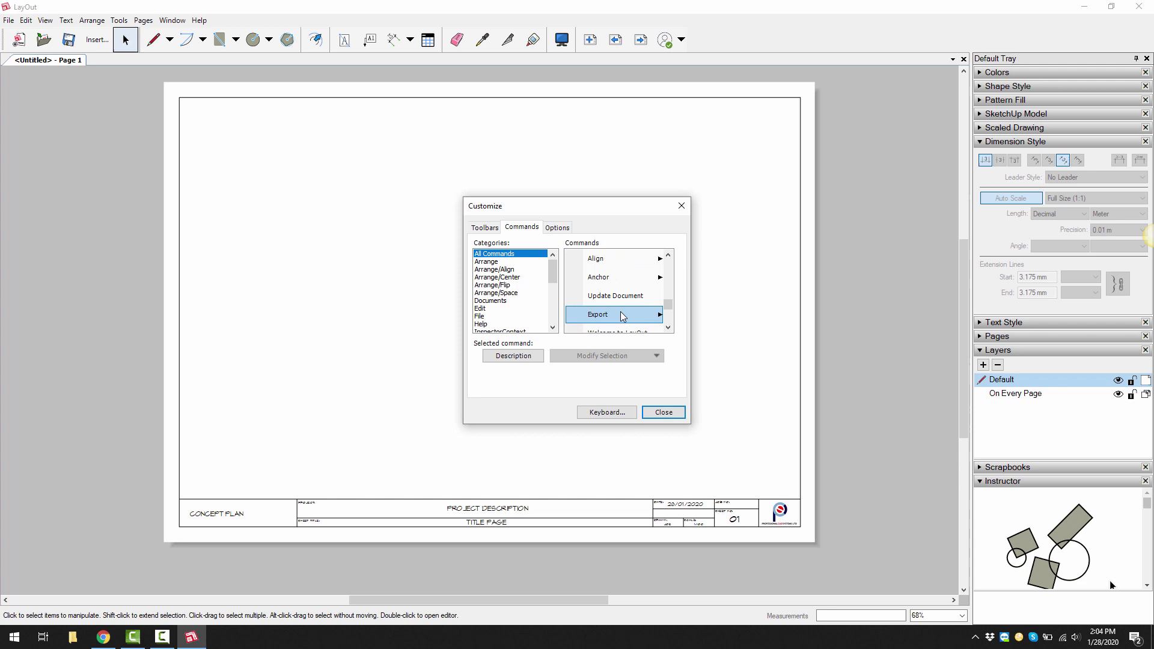
{"action": "left_click_drag", "start_coordinate": [617, 318], "coordinate": [111, 50]}
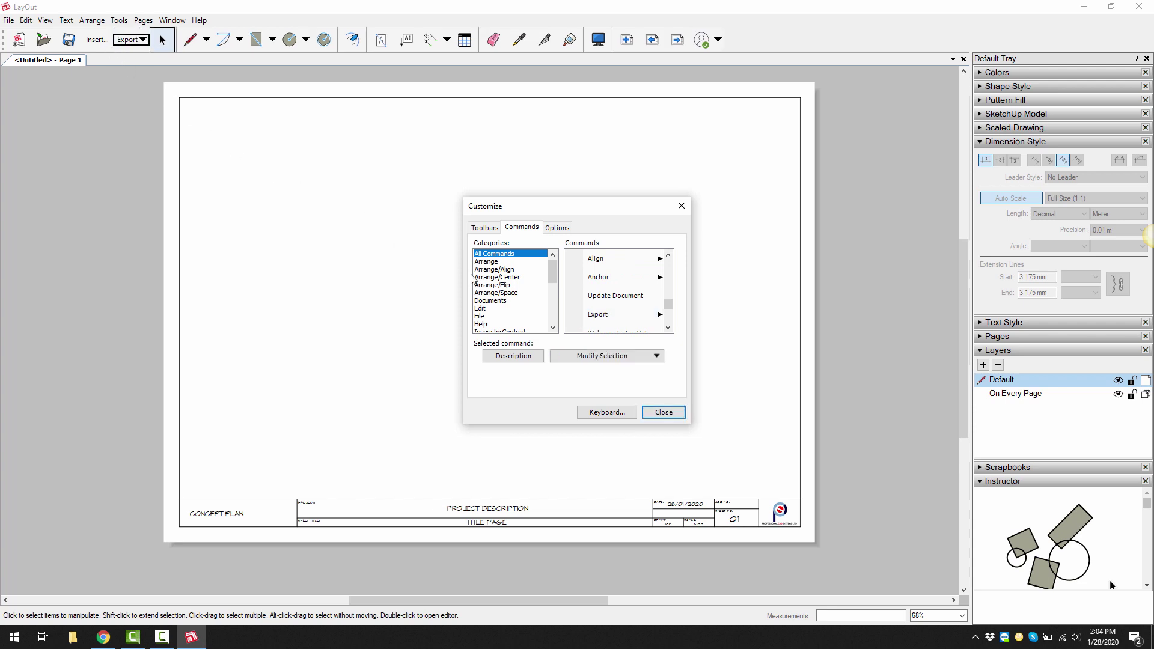
Step: Add the Duplicate and Delete commands to the main toolbar
{"action": "left_click", "coordinate": [592, 286]}
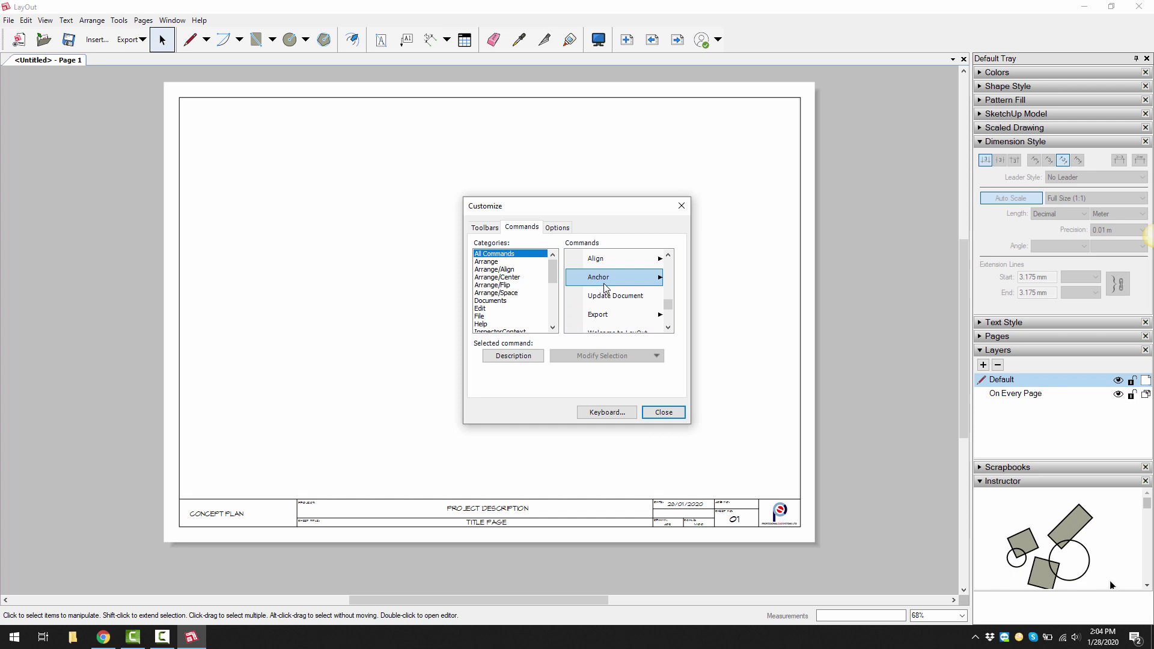
{"action": "scroll", "coordinate": [621, 300], "scroll_direction": "down", "scroll_amount": 5}
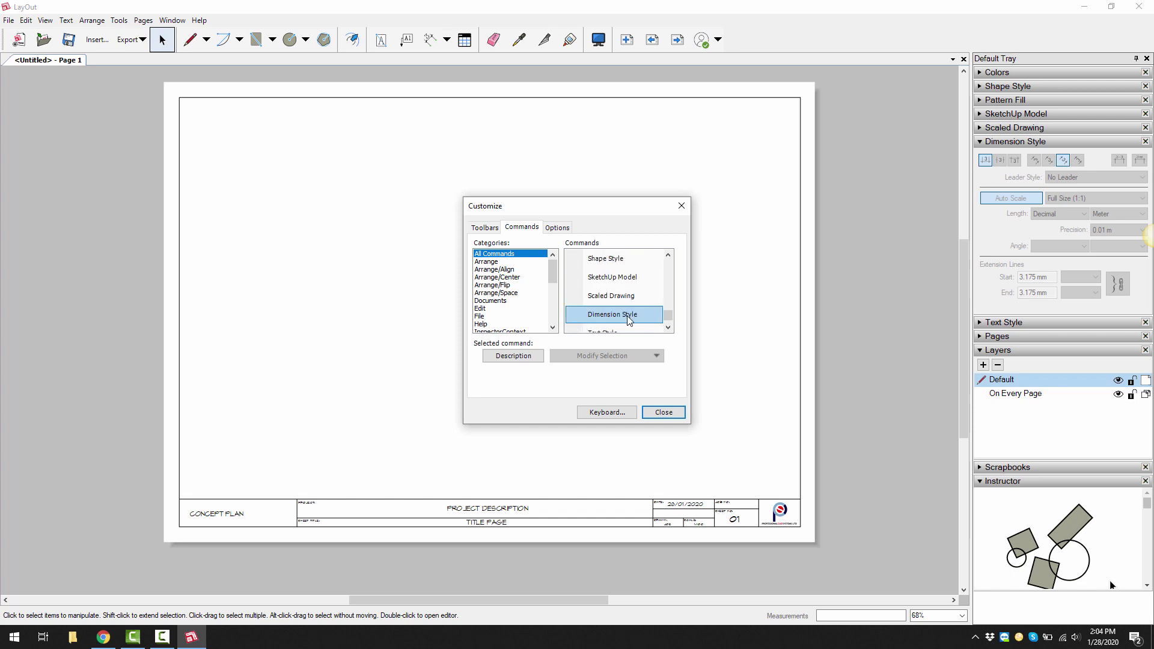
{"action": "scroll", "coordinate": [626, 310], "scroll_direction": "down", "scroll_amount": 3}
{"action": "scroll", "coordinate": [630, 321], "scroll_direction": "down", "scroll_amount": 3}
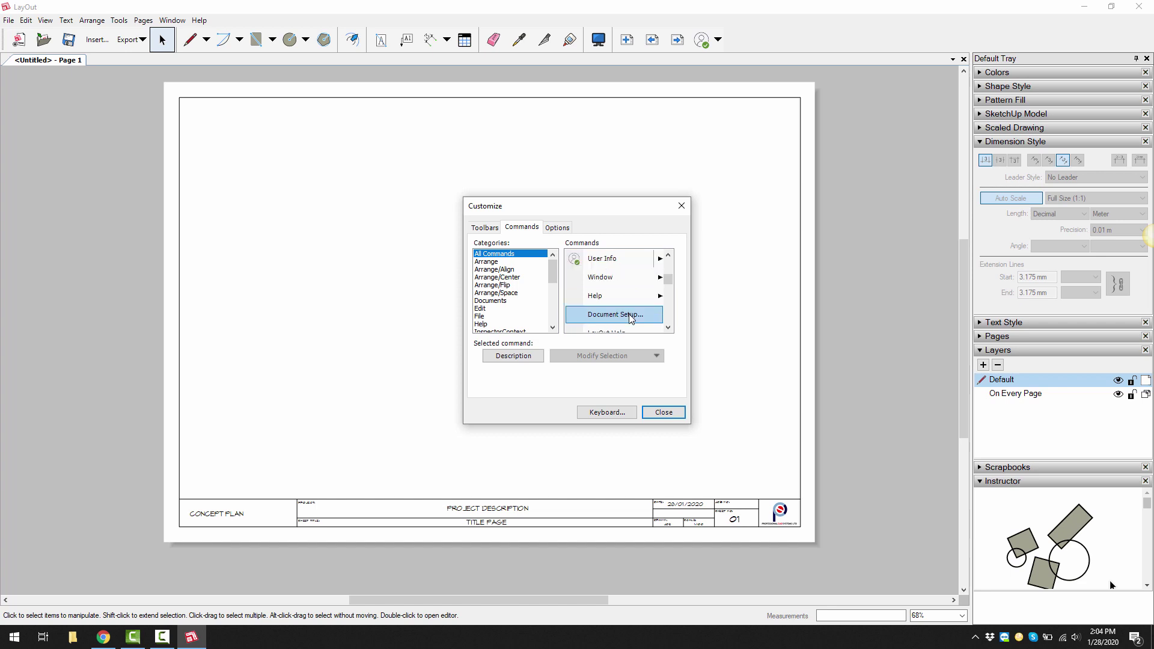
{"action": "scroll", "coordinate": [631, 313], "scroll_direction": "down", "scroll_amount": 5}
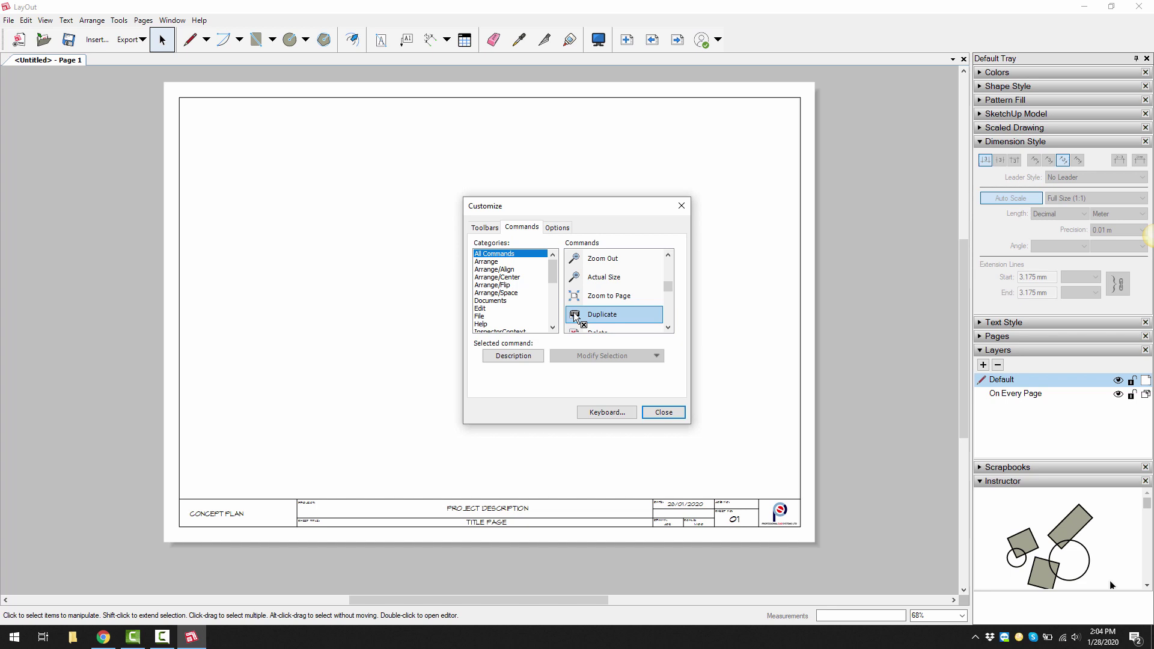
{"action": "left_click_drag", "start_coordinate": [575, 317], "coordinate": [639, 52]}
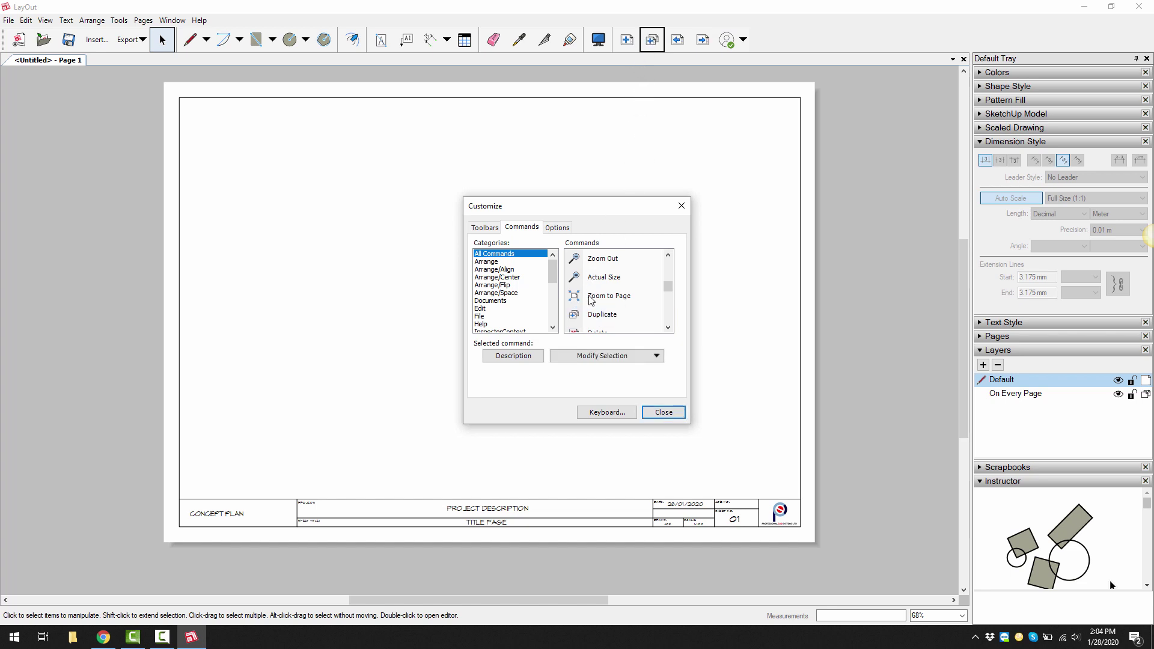
{"action": "scroll", "coordinate": [598, 322], "scroll_direction": "down", "scroll_amount": 1}
{"action": "left_click_drag", "start_coordinate": [591, 280], "coordinate": [720, 101]}
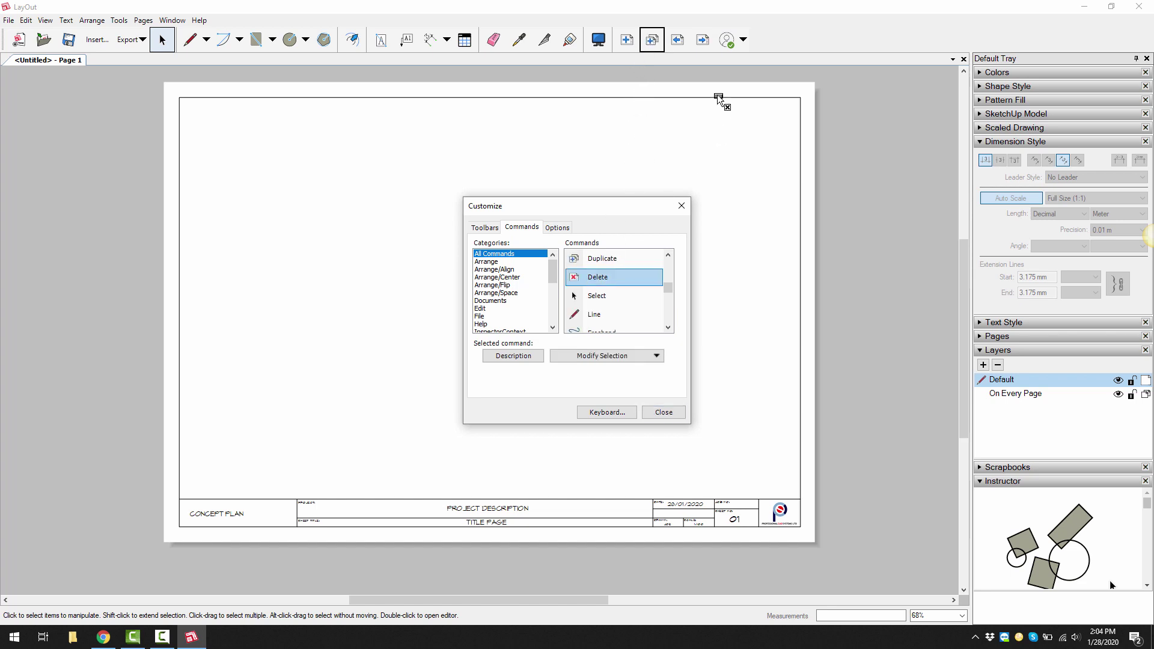
{"action": "left_click_drag", "start_coordinate": [718, 33], "coordinate": [717, 40]}
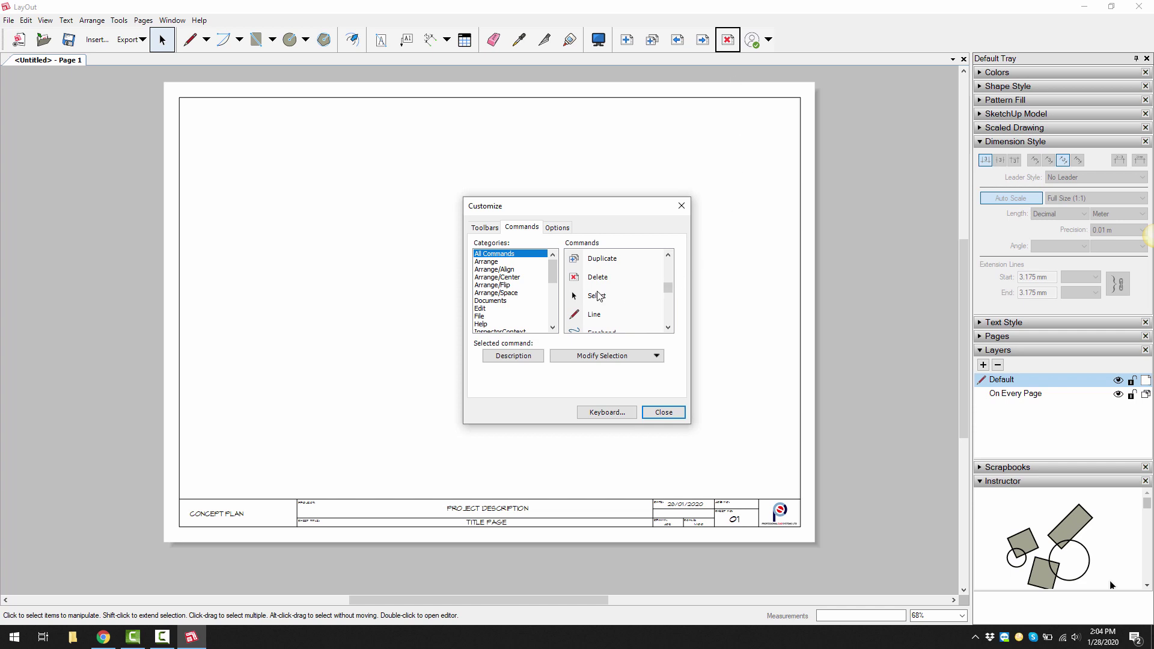
{"action": "left_click", "coordinate": [588, 284]}
Step: Add the Object Snap On, Grid Snap Off and Show Grid commands to the toolbar
{"action": "scroll", "coordinate": [605, 306], "scroll_direction": "down", "scroll_amount": 3}
{"action": "left_click", "coordinate": [616, 317]}
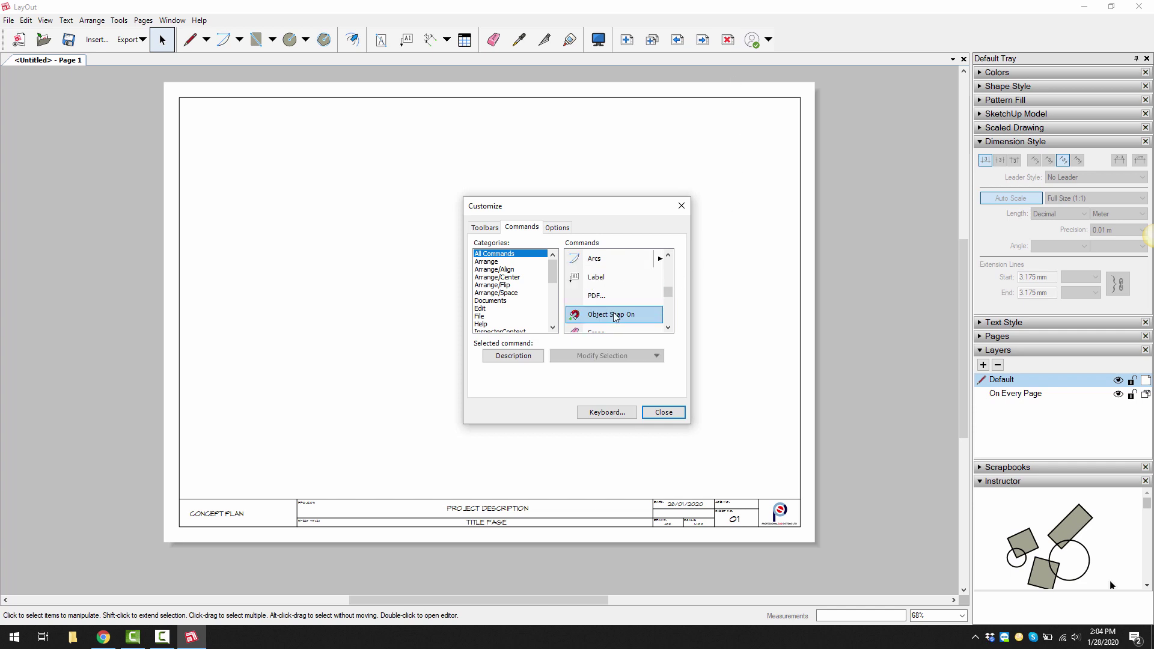
{"action": "left_click_drag", "start_coordinate": [611, 321], "coordinate": [750, 41]}
{"action": "left_click", "coordinate": [609, 303]}
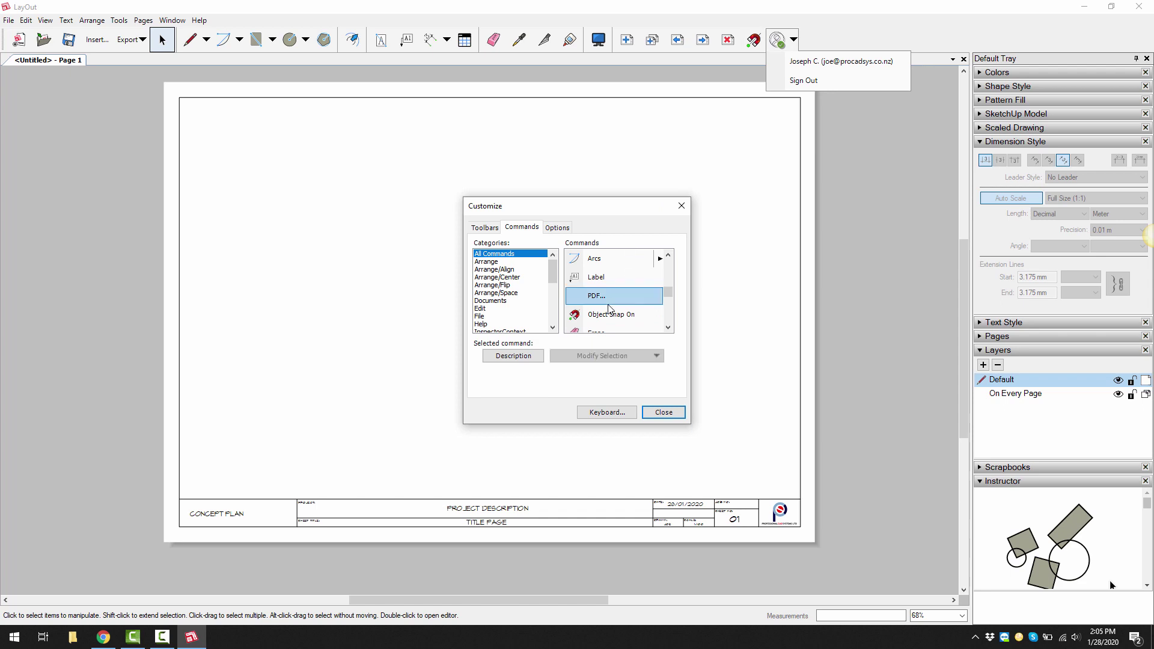
{"action": "scroll", "coordinate": [613, 309], "scroll_direction": "up", "scroll_amount": 3}
{"action": "left_click", "coordinate": [619, 317]}
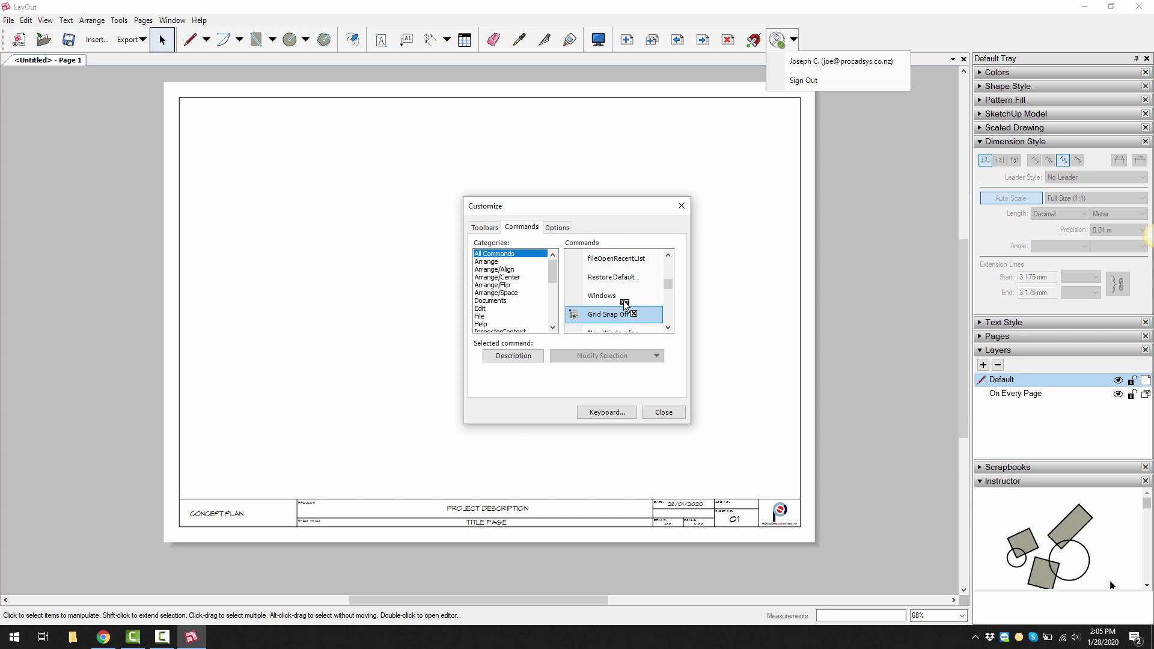
{"action": "left_click_drag", "start_coordinate": [766, 48], "coordinate": [764, 43]}
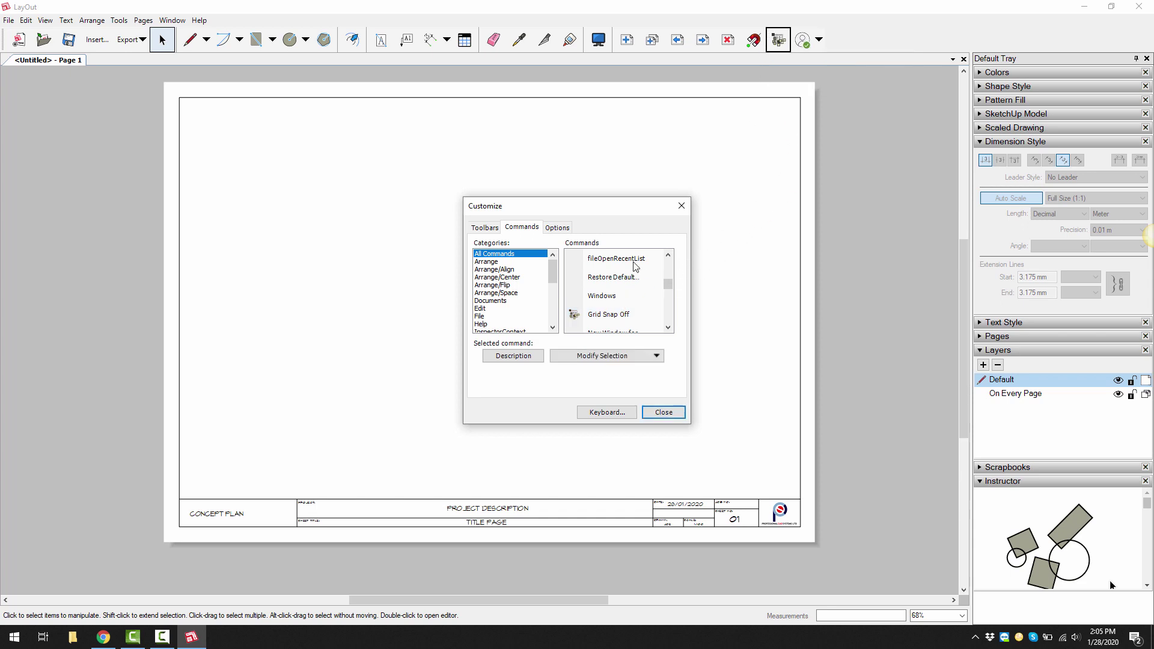
{"action": "left_click", "coordinate": [612, 277]}
{"action": "key", "text": "Down"}
{"action": "key", "text": "Down"}
{"action": "key", "text": "Down"}
{"action": "key", "text": "Down"}
{"action": "key", "text": "Down"}
{"action": "key", "text": "Down"}
{"action": "key", "text": "Down"}
{"action": "key", "text": "Down"}
{"action": "key", "text": "Down"}
{"action": "key", "text": "Down"}
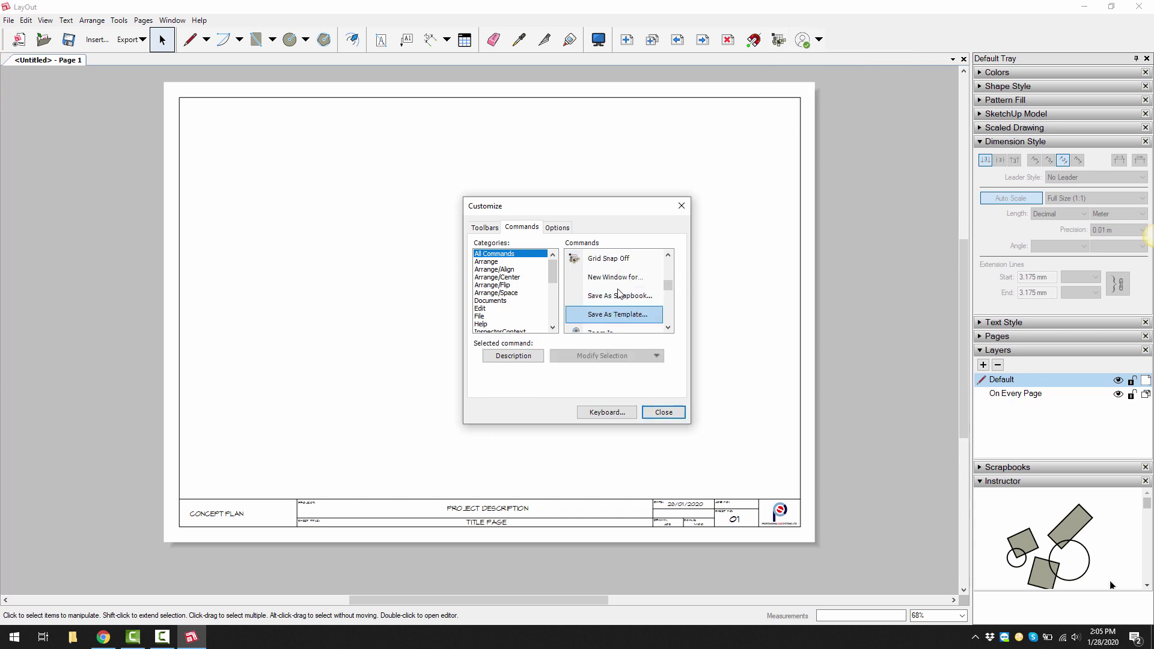
{"action": "key", "text": "Down"}
{"action": "key", "text": "Down"}
{"action": "key", "text": "Down"}
{"action": "key", "text": "Down"}
{"action": "key", "text": "Down"}
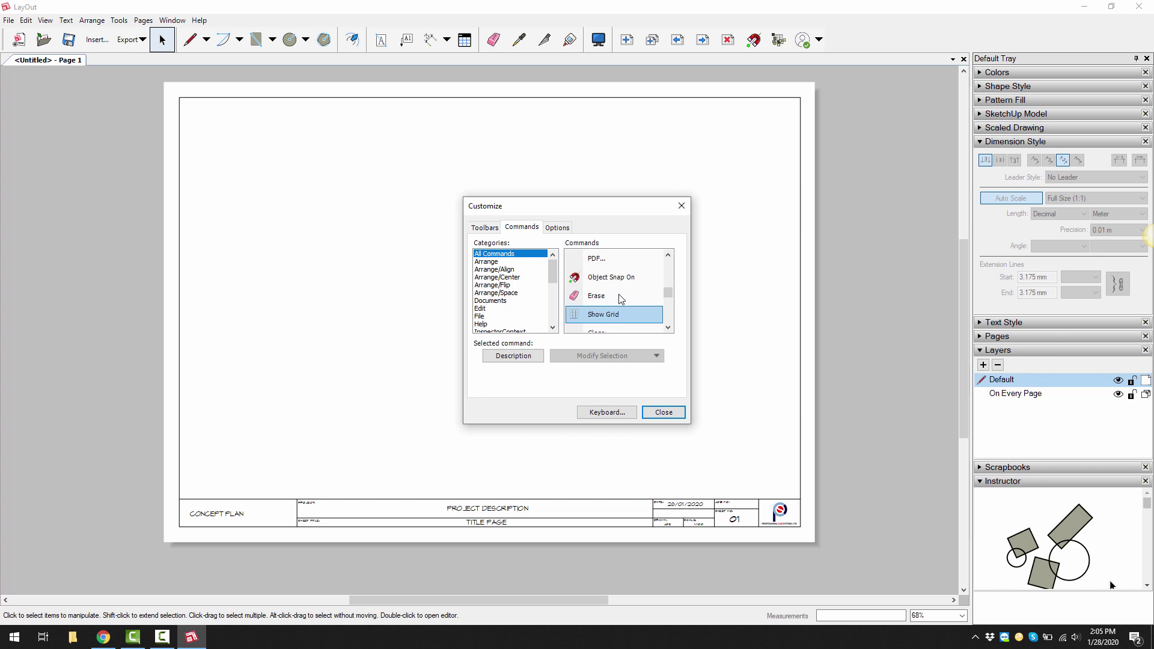
{"action": "mouse_move", "coordinate": [603, 320]}
{"action": "left_mouse_down"}
{"action": "mouse_move", "coordinate": [767, 45]}
{"action": "mouse_move", "coordinate": [789, 48]}
{"action": "left_mouse_up"}
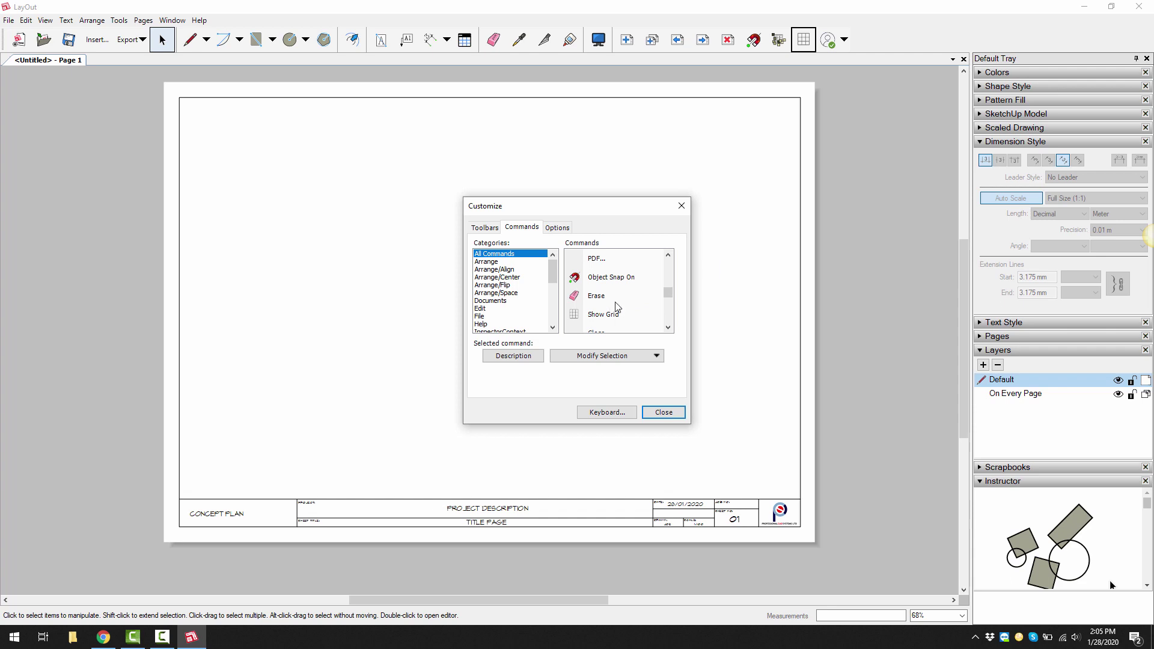
Step: Check Main Toolbar in the Toolbars list and close the Customize dialog, keeping the added buttons
{"action": "scroll", "coordinate": [615, 308], "scroll_direction": "up", "scroll_amount": 5}
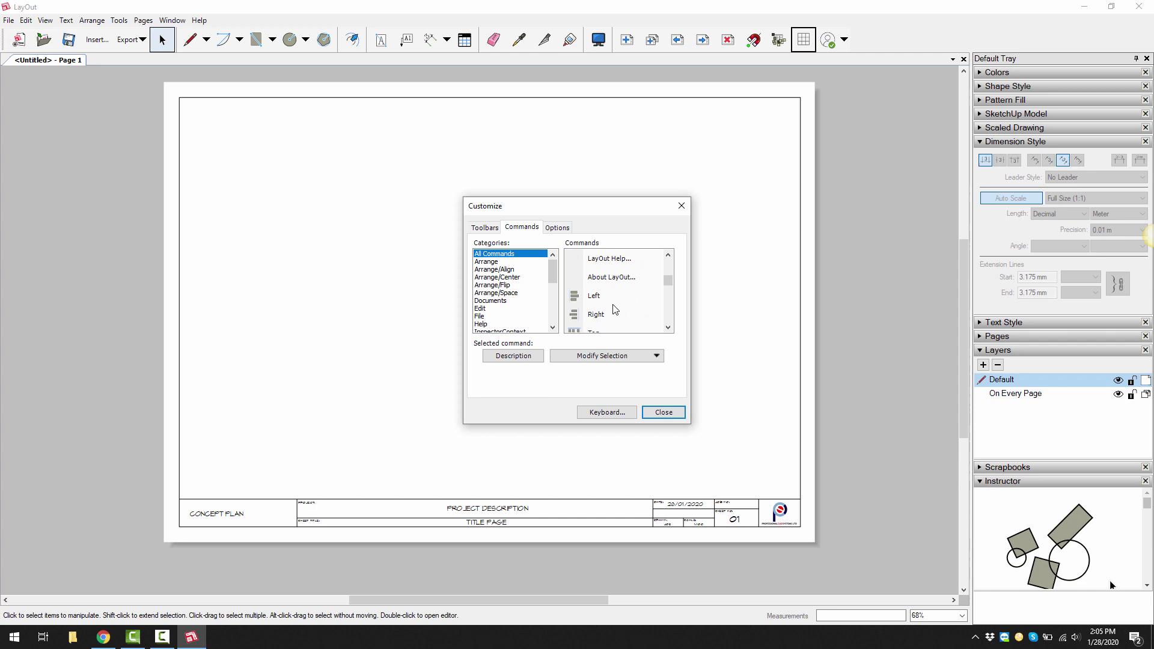
{"action": "left_click", "coordinate": [476, 229]}
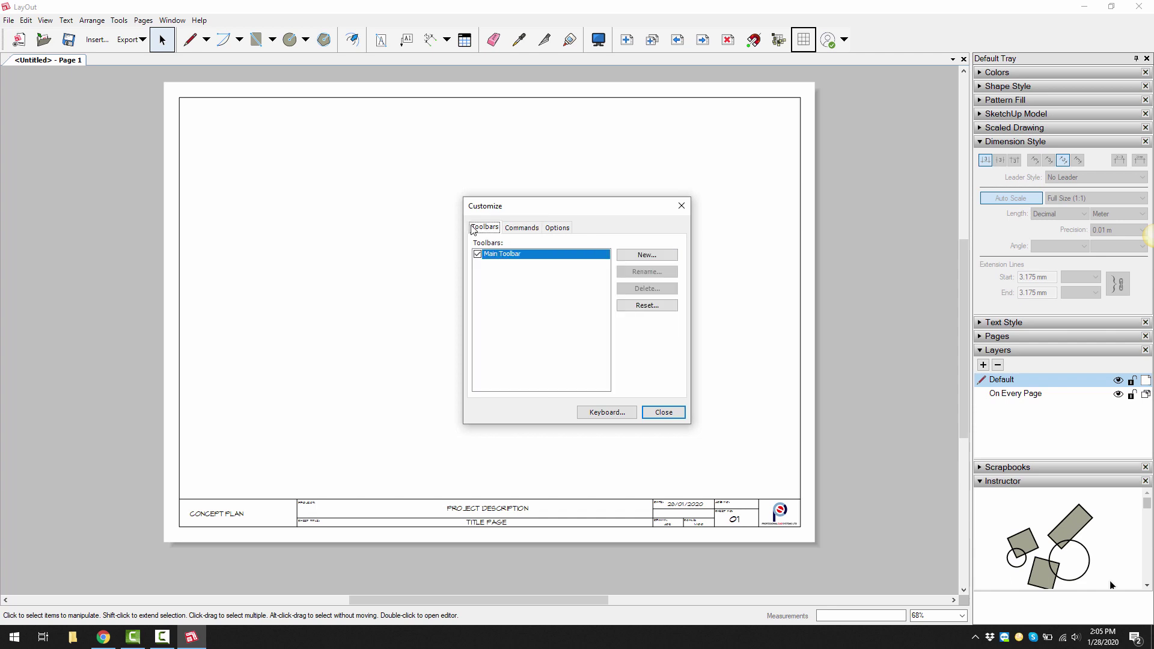
{"action": "left_click", "coordinate": [664, 413]}
{"action": "middle_click_drag", "start_coordinate": [611, 239], "coordinate": [577, 241]}
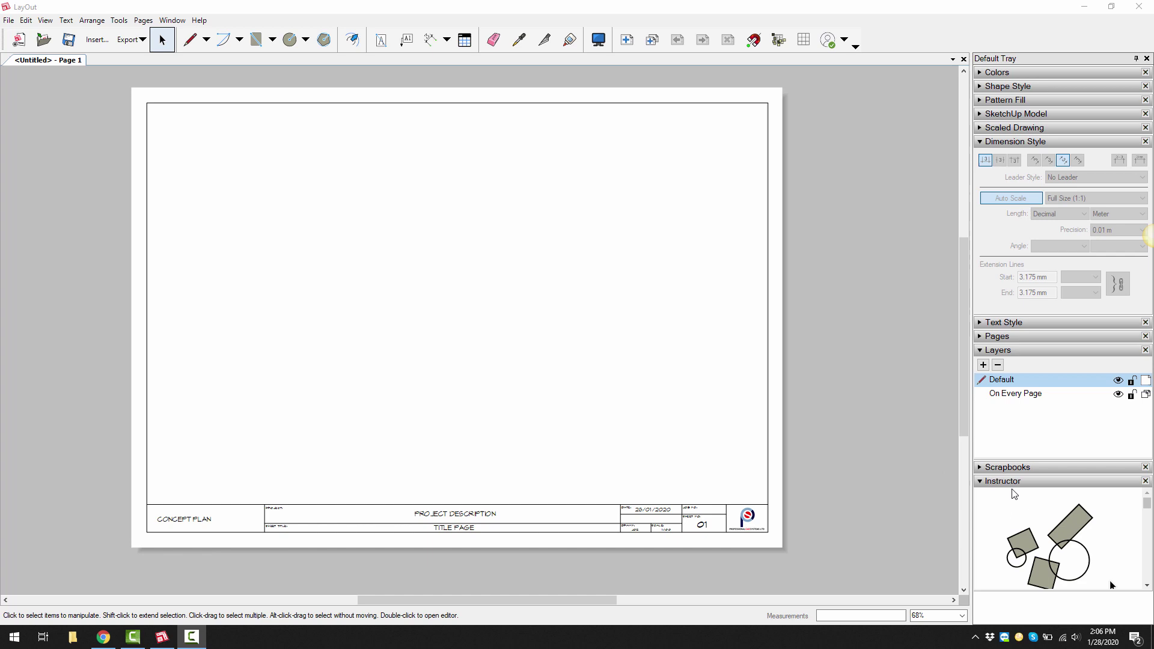
Step: Collapse Instructor, Layers and Dimension Style, and expand Scrapbooks showing the curved 3D arrows
{"action": "left_click", "coordinate": [994, 482]}
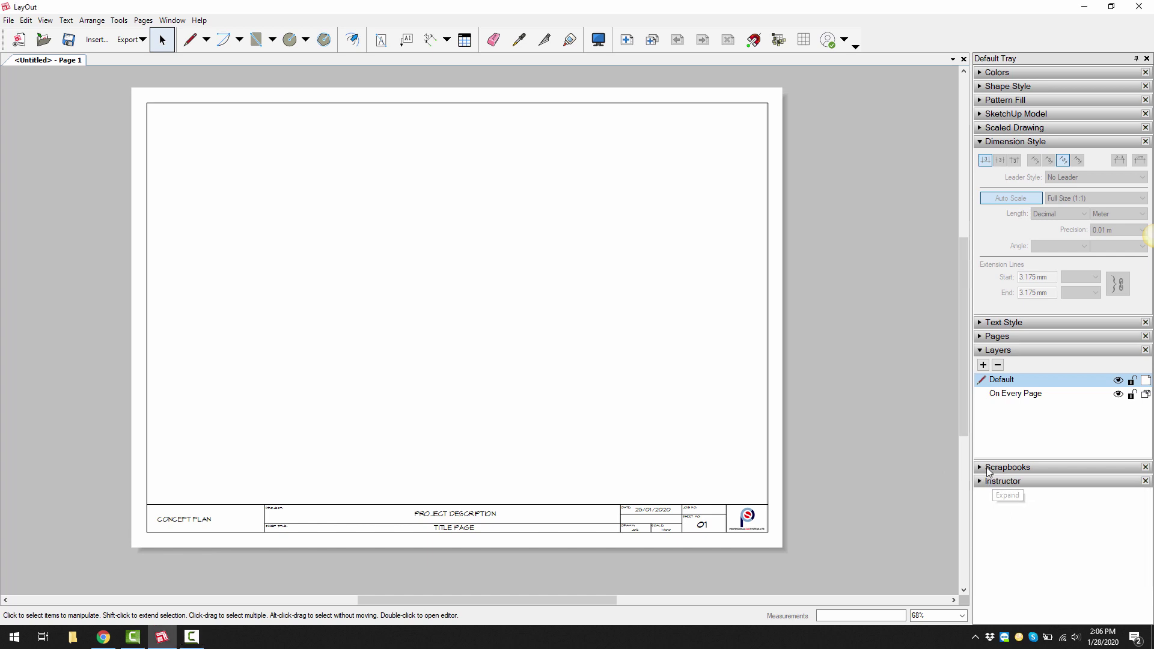
{"action": "left_click", "coordinate": [999, 470]}
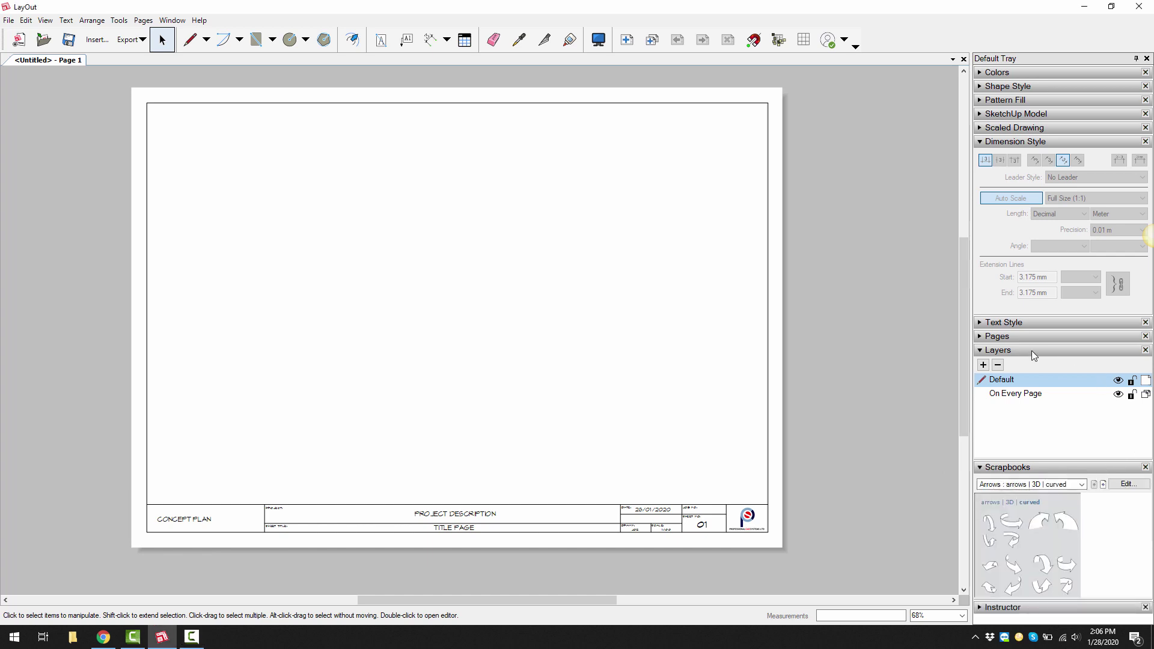
{"action": "left_click", "coordinate": [1031, 351]}
{"action": "left_click", "coordinate": [987, 145]}
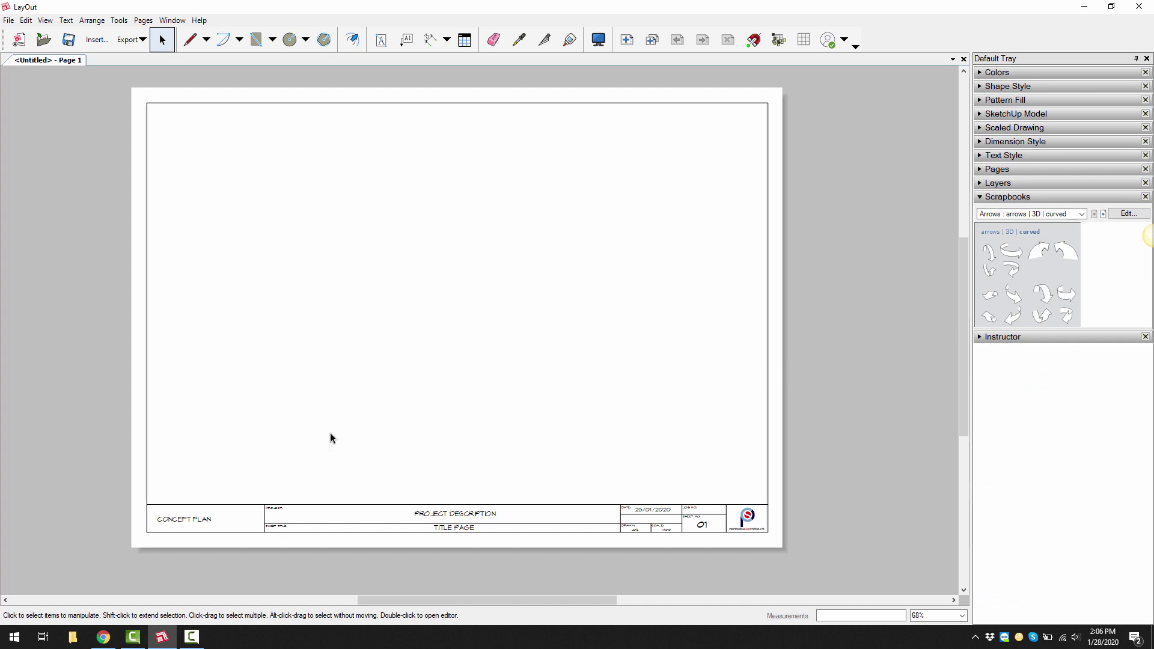
Step: In File Explorer, browse C: > Users > Public > Roaming, then back out to Local Disk (C:)
{"action": "left_click", "coordinate": [72, 638]}
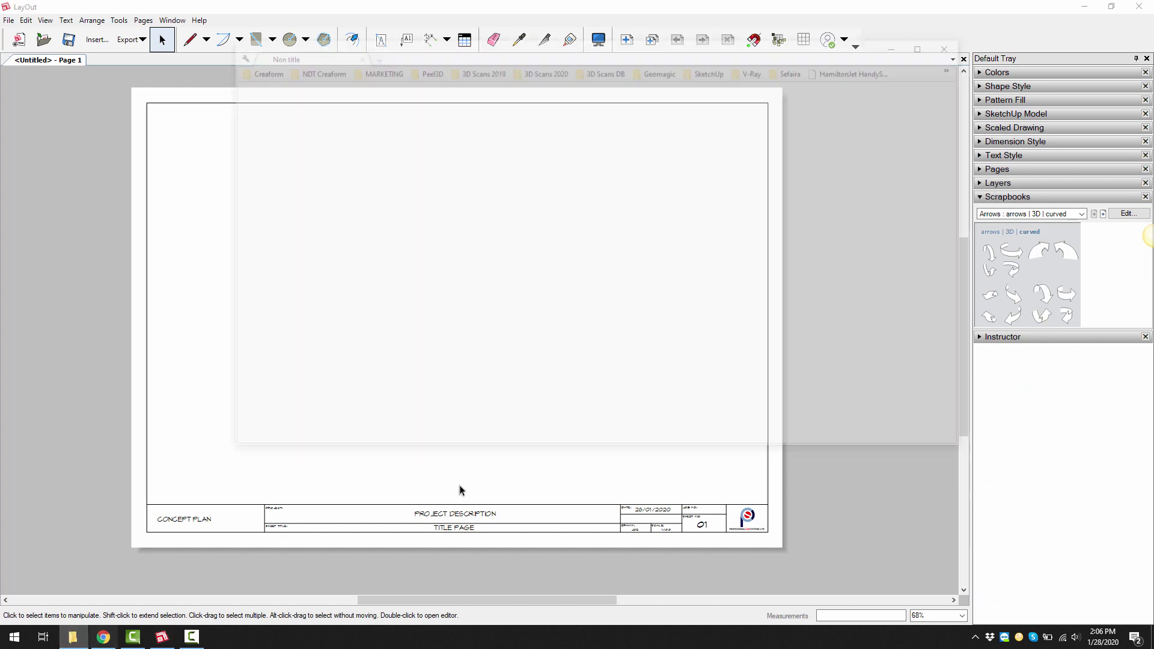
{"action": "left_click_drag", "start_coordinate": [409, 56], "coordinate": [358, 94]}
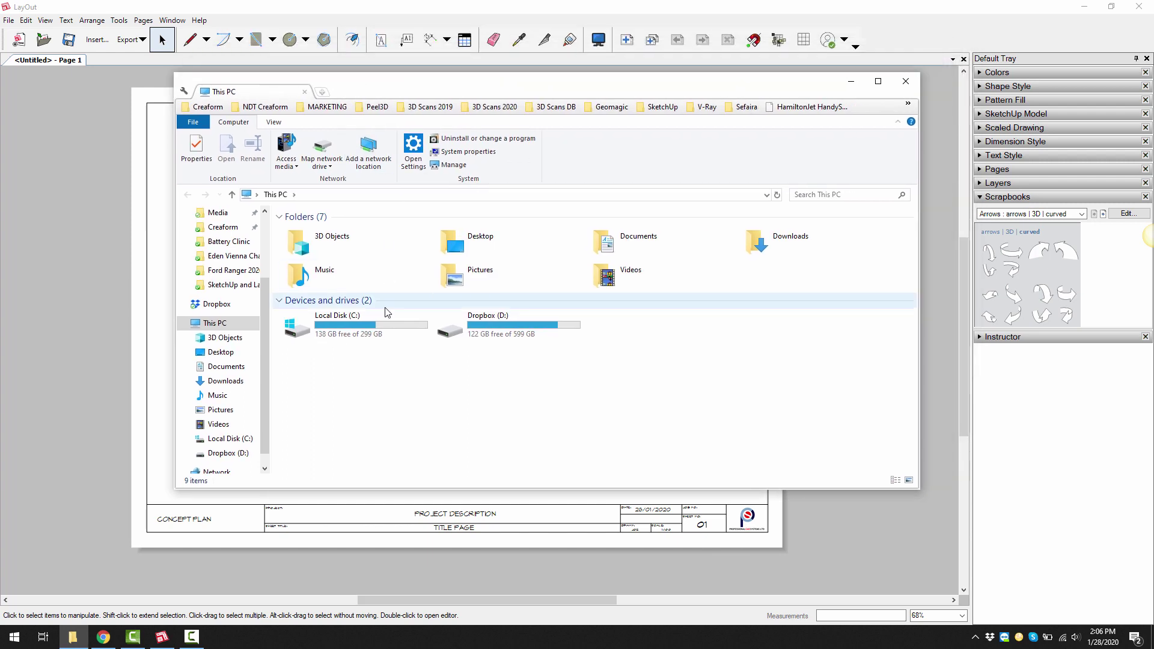
{"action": "double_click", "coordinate": [365, 328]}
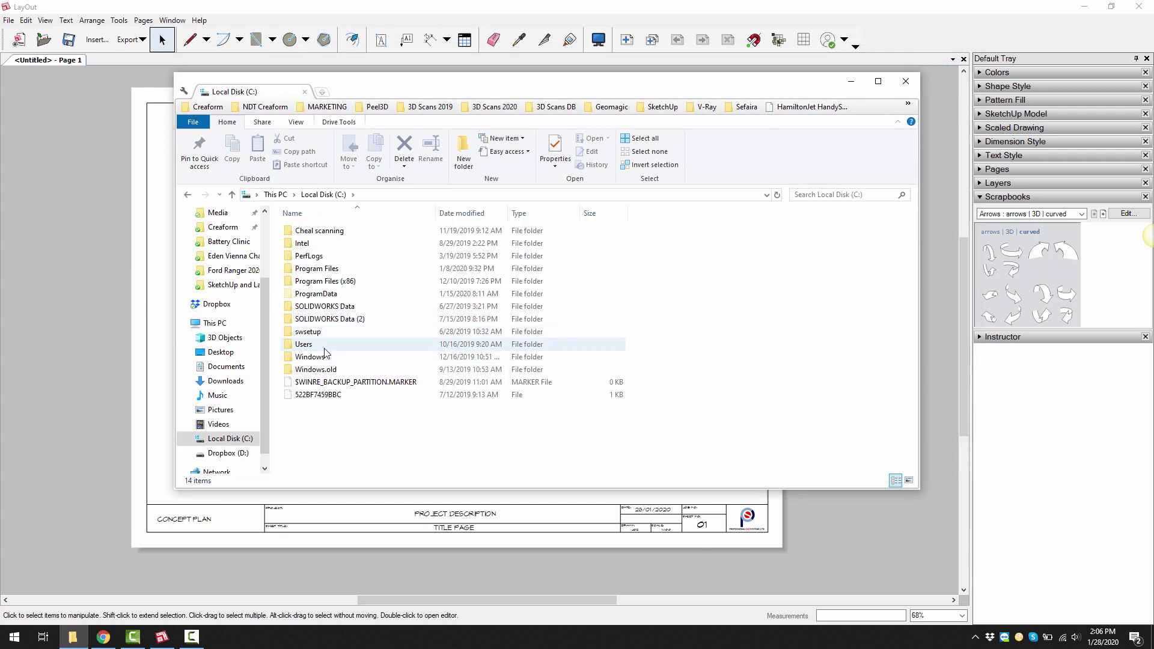
{"action": "double_click", "coordinate": [303, 345]}
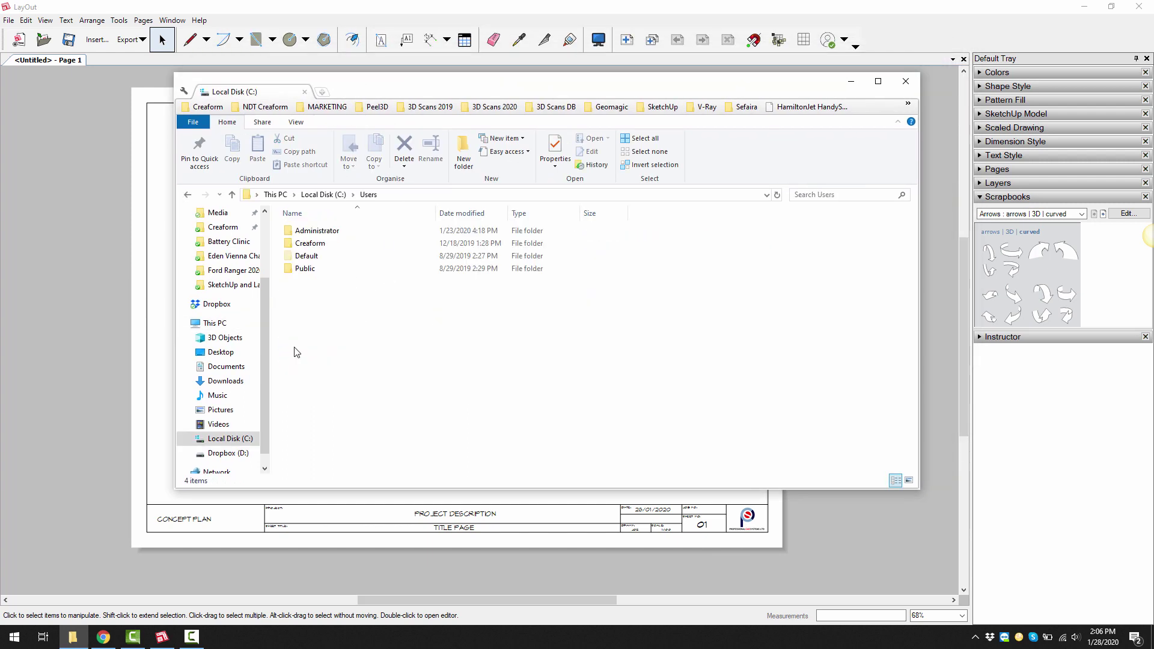
{"action": "double_click", "coordinate": [303, 270]}
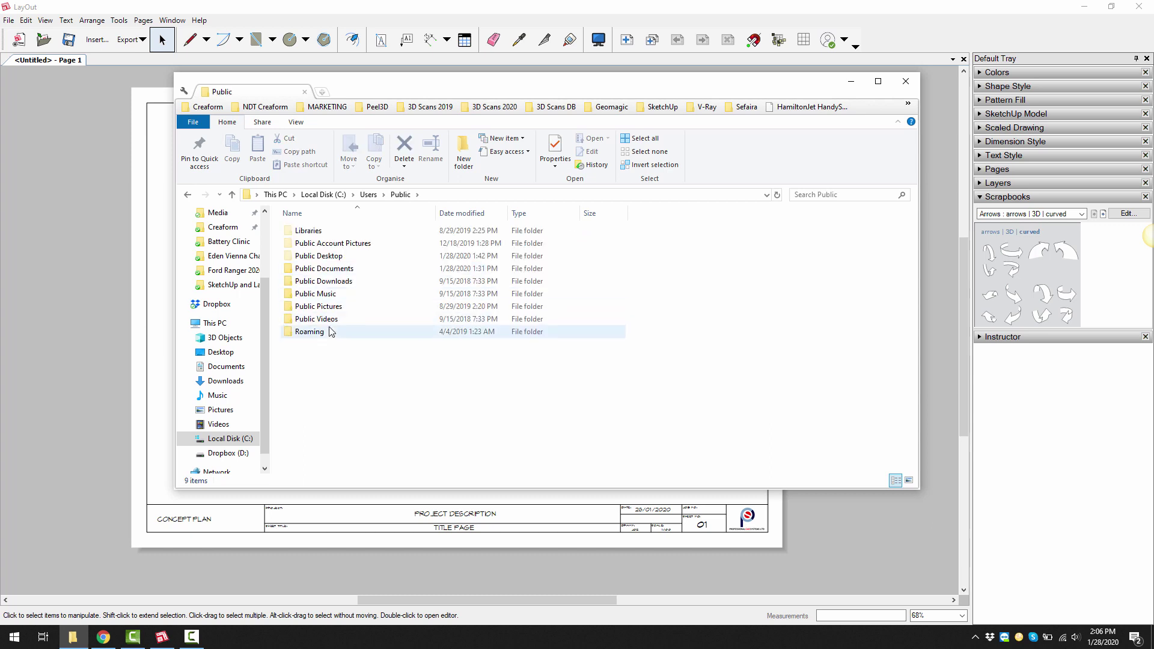
{"action": "double_click", "coordinate": [309, 332]}
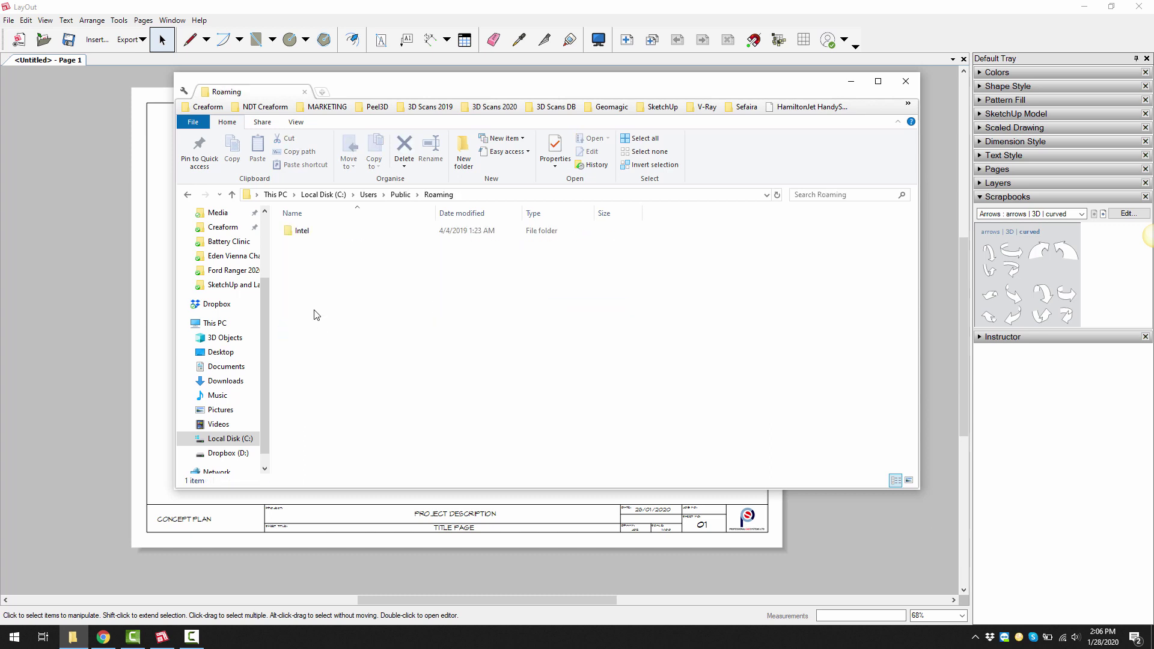
{"action": "left_click", "coordinate": [189, 195]}
{"action": "left_click", "coordinate": [188, 196]}
{"action": "left_click", "coordinate": [188, 196]}
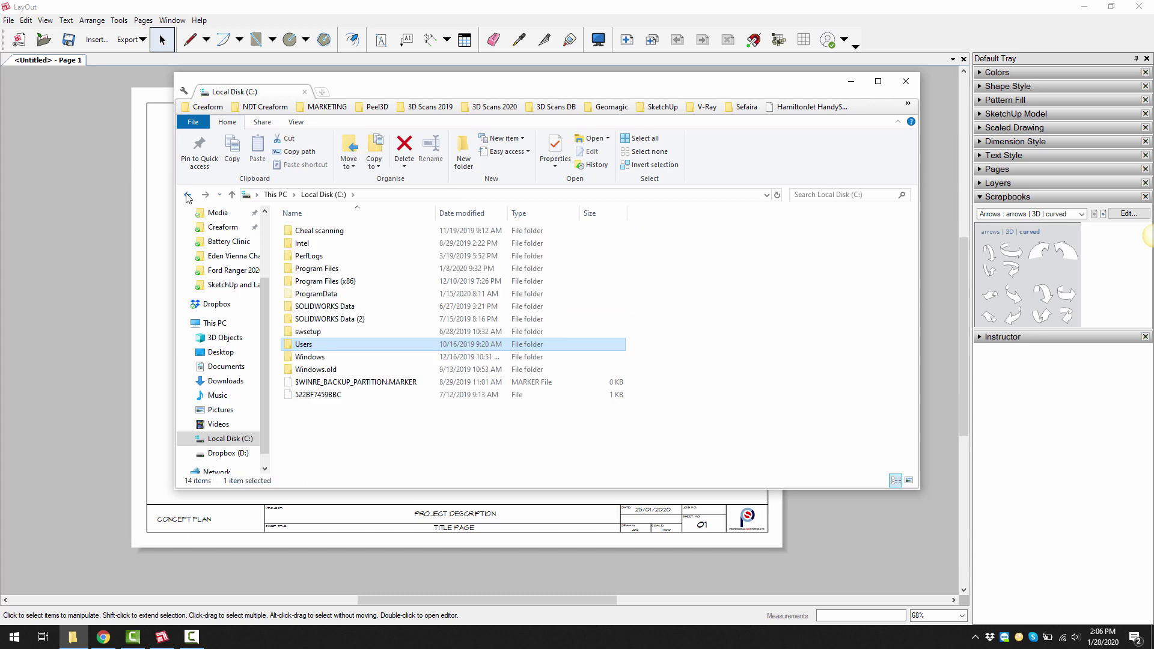
Step: Browse Users > Administrator > AppData > Roaming > SketchUp
{"action": "double_click", "coordinate": [301, 347]}
{"action": "double_click", "coordinate": [302, 231]}
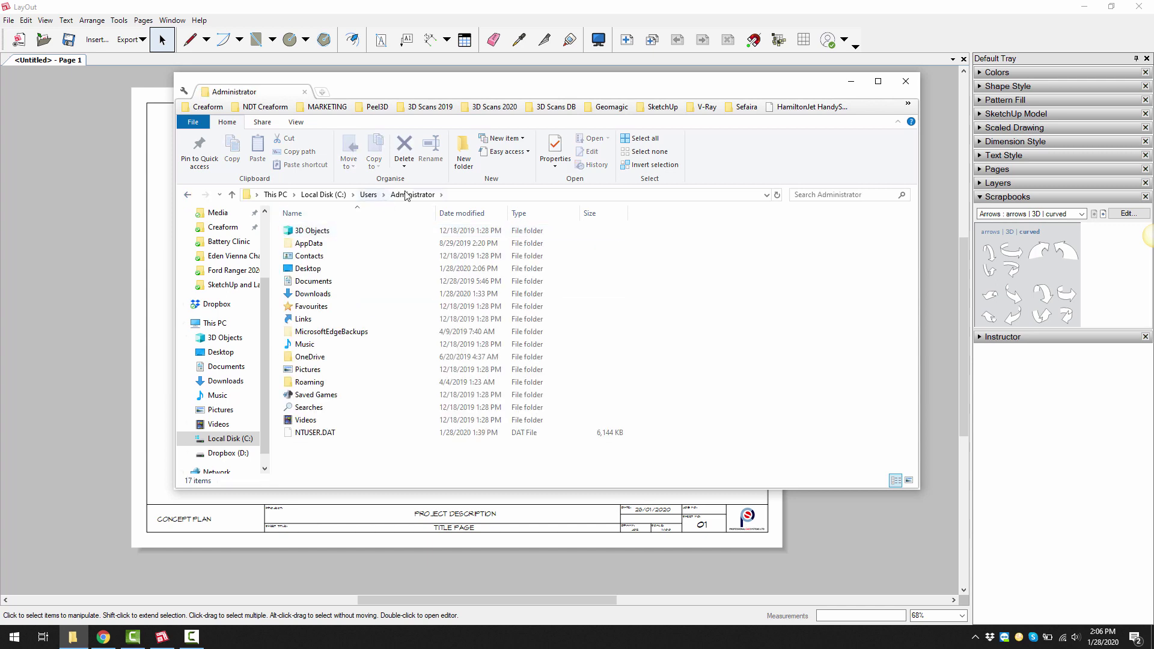
{"action": "double_click", "coordinate": [291, 243]}
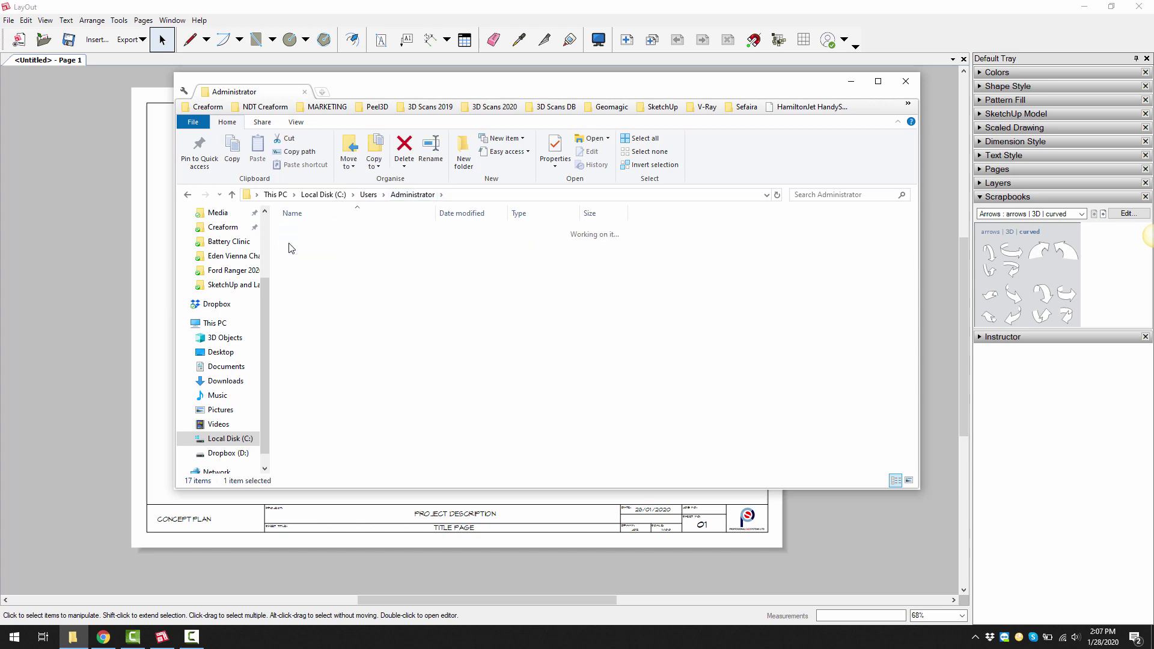
{"action": "double_click", "coordinate": [291, 257]}
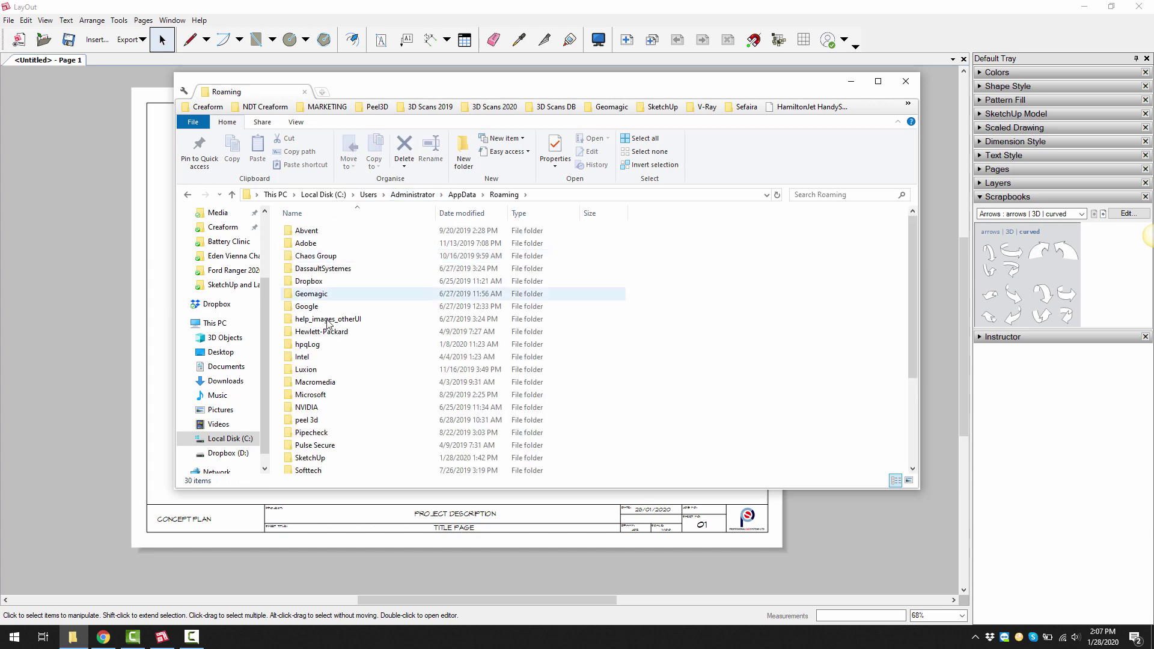
{"action": "scroll", "coordinate": [307, 367], "scroll_direction": "down", "scroll_amount": 3}
{"action": "double_click", "coordinate": [308, 354]}
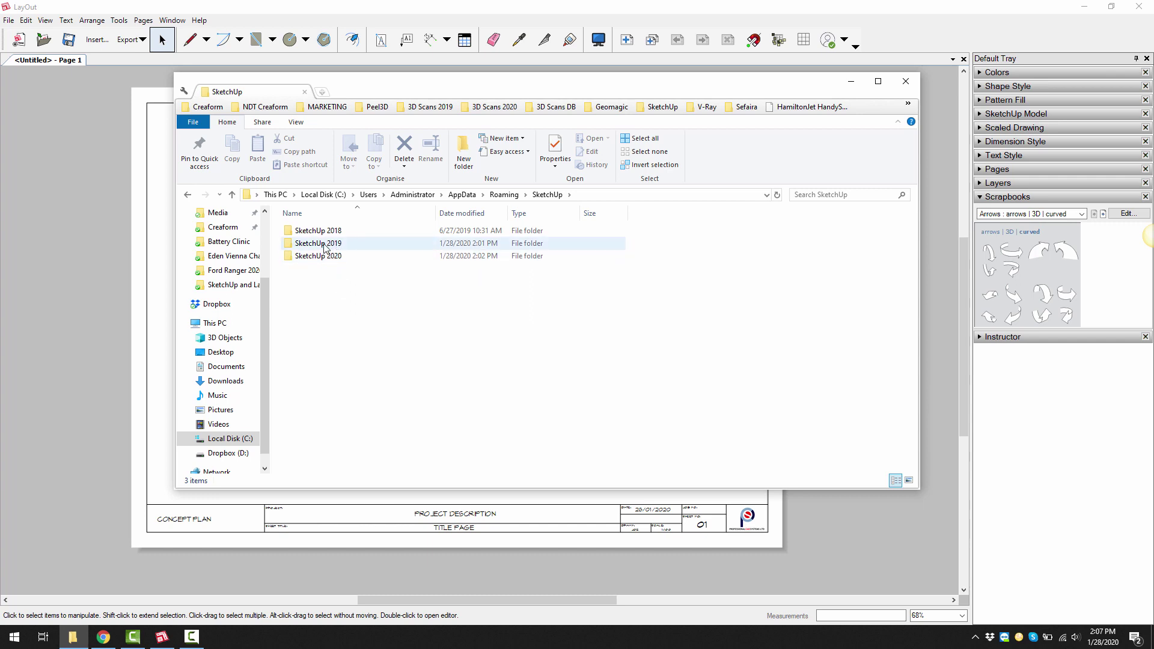
Step: Copy the Scrapbooks folder from the SketchUp 2019 > LayOut folder
{"action": "left_click", "coordinate": [321, 247]}
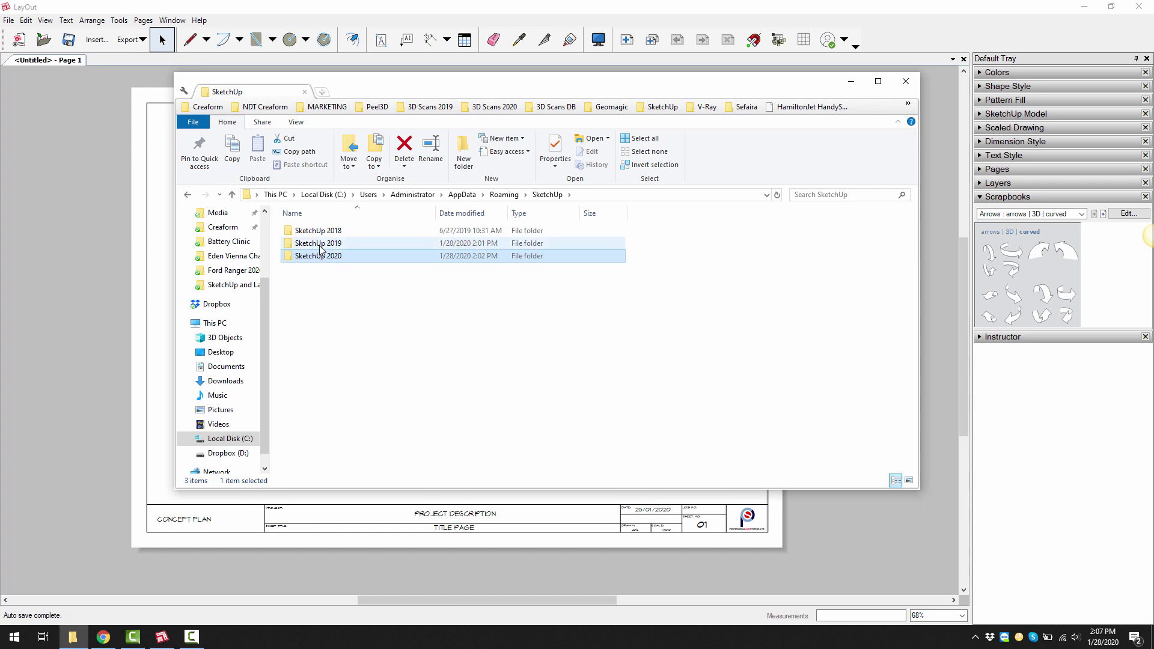
{"action": "key", "text": "Return"}
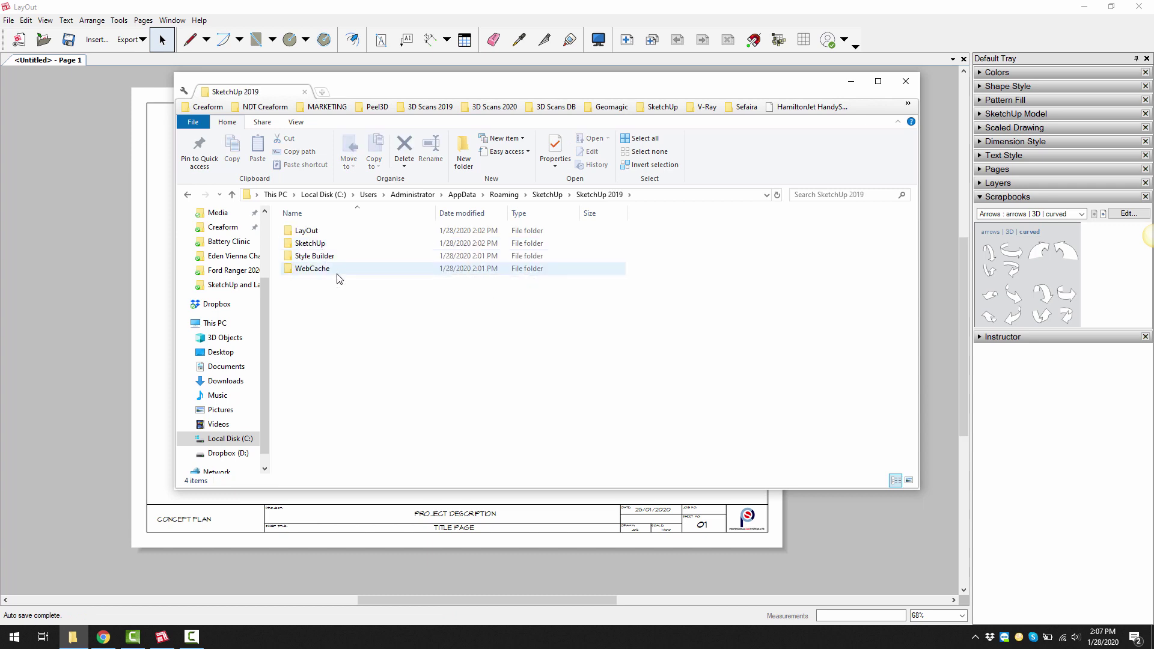
{"action": "double_click", "coordinate": [305, 231]}
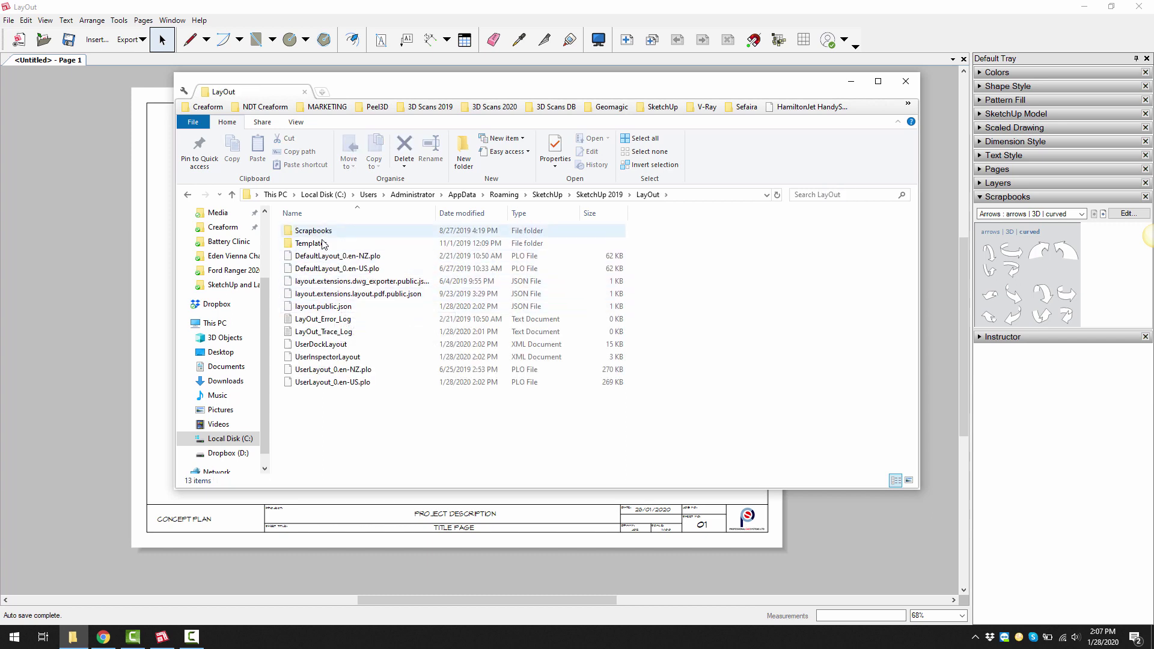
{"action": "left_click", "coordinate": [328, 245]}
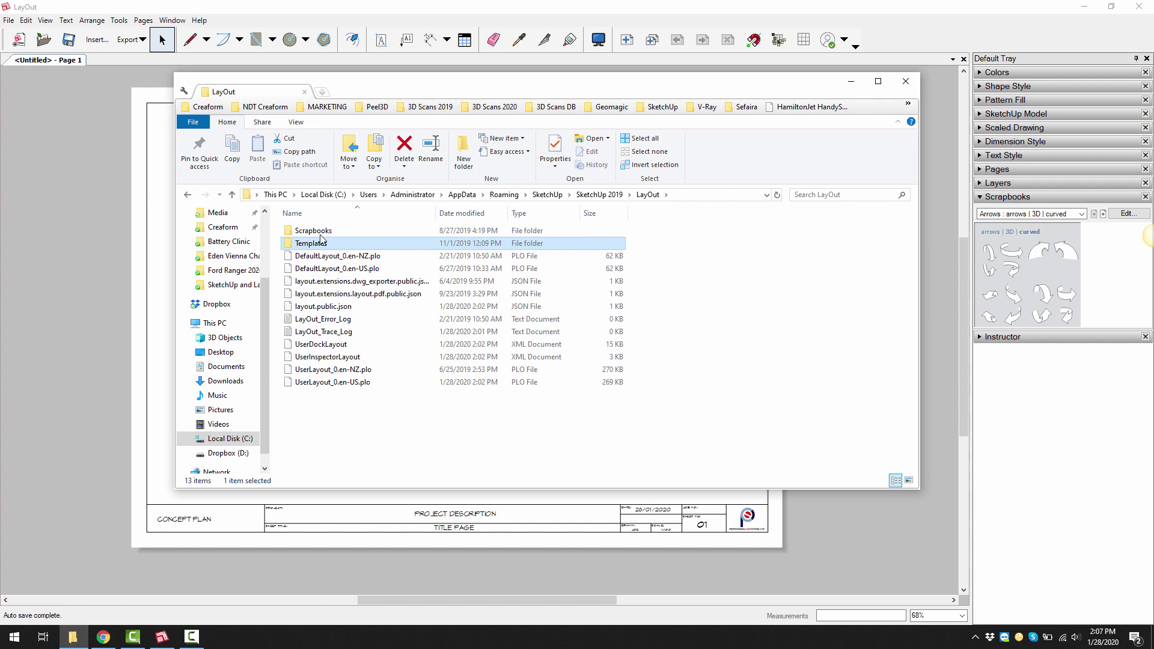
{"action": "left_click", "coordinate": [319, 231]}
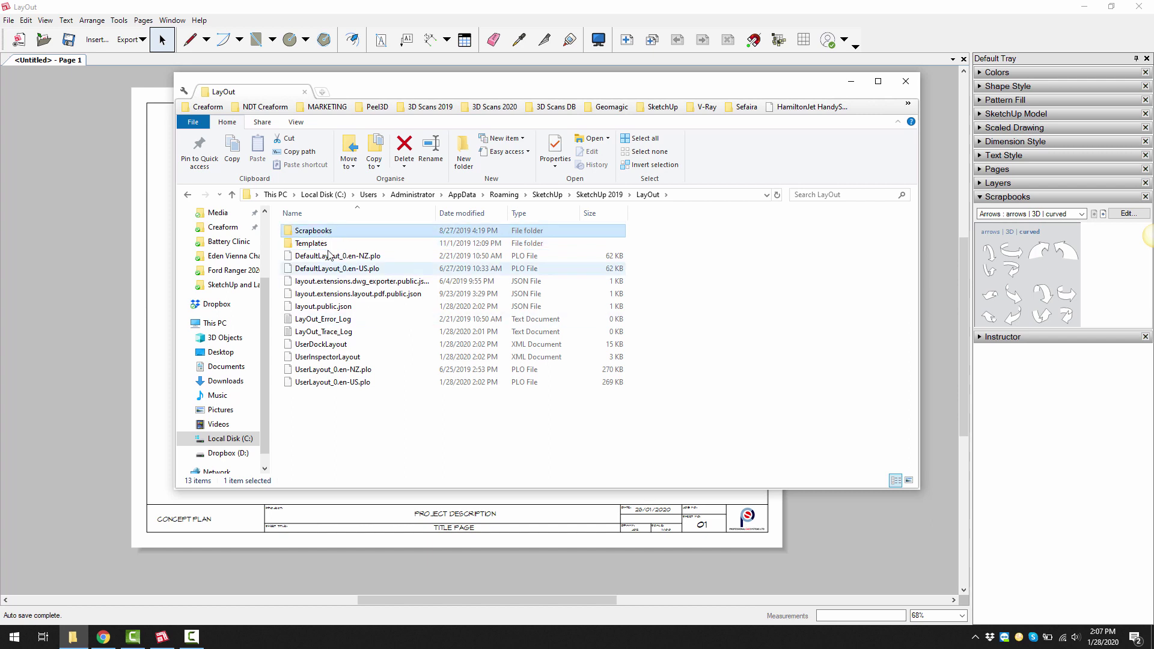
{"action": "right_click", "coordinate": [317, 234]}
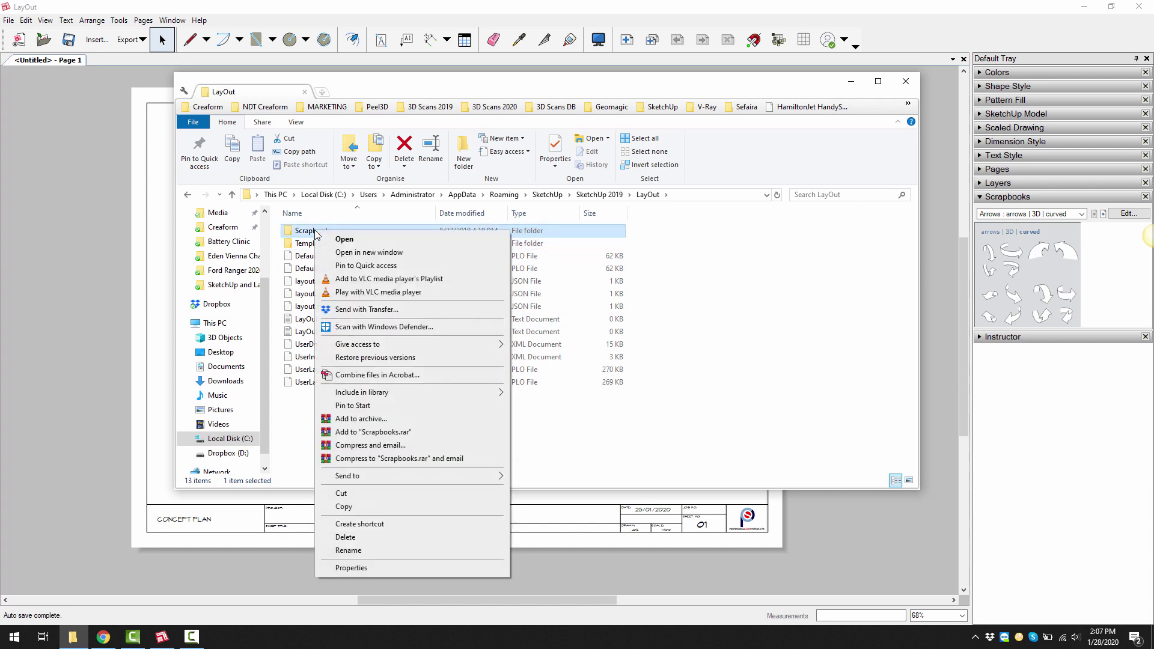
{"action": "left_click", "coordinate": [388, 507]}
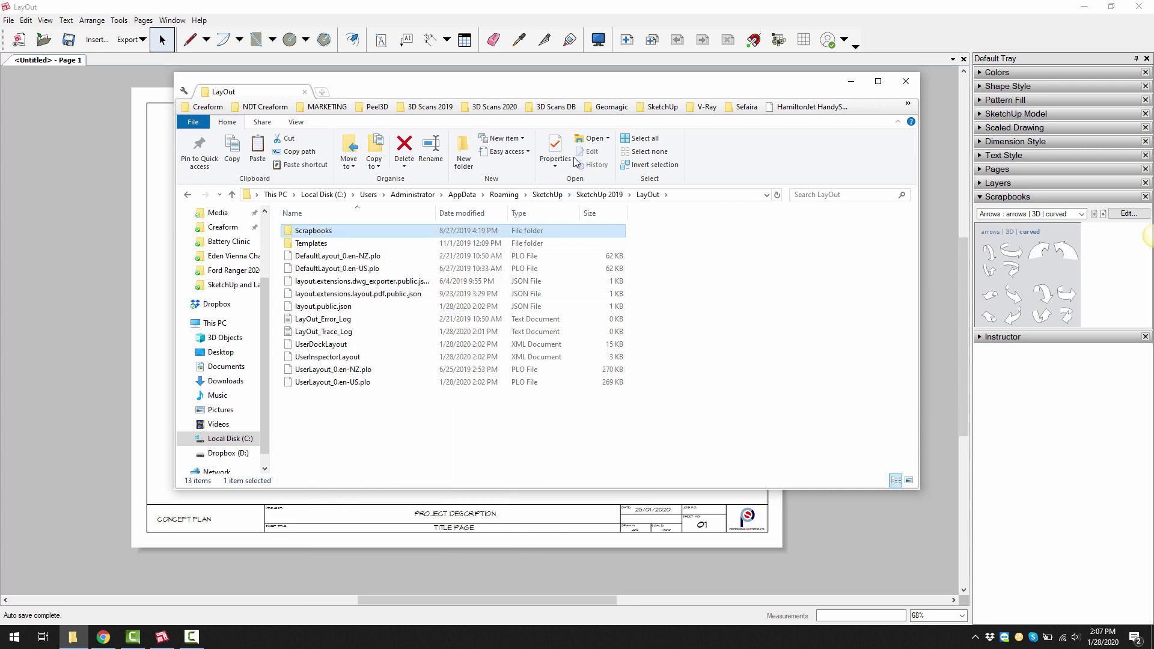
Step: Paste the copied Scrapbooks folder into SketchUp 2020 > LayOut
{"action": "left_click", "coordinate": [553, 195]}
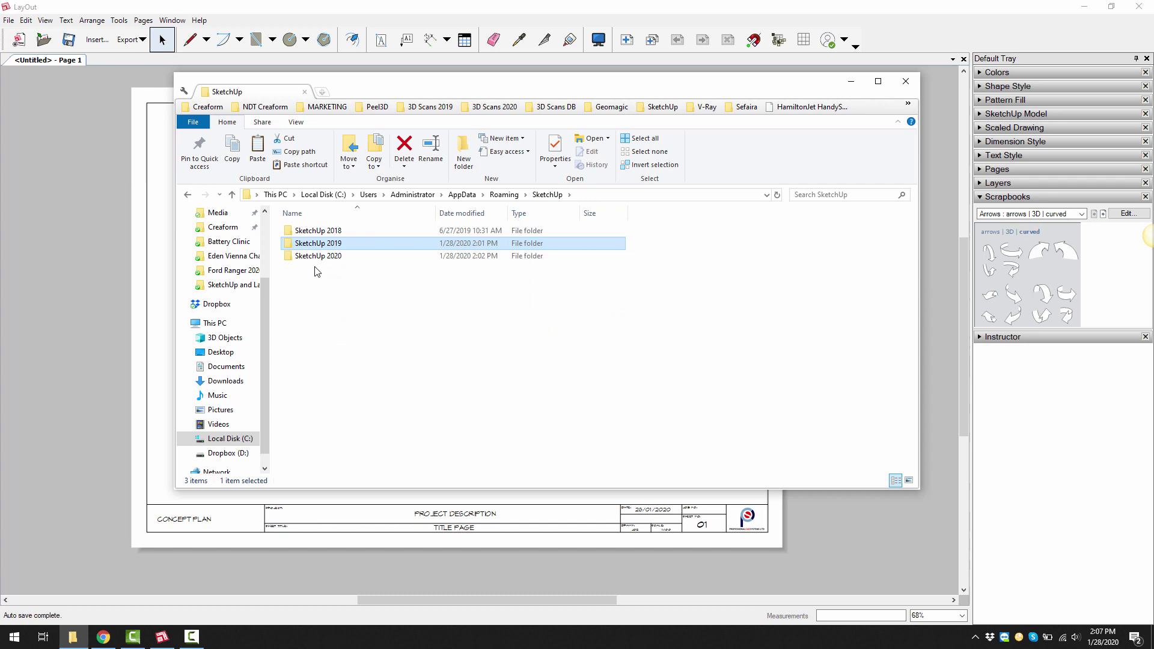
{"action": "double_click", "coordinate": [317, 255]}
{"action": "double_click", "coordinate": [308, 231]}
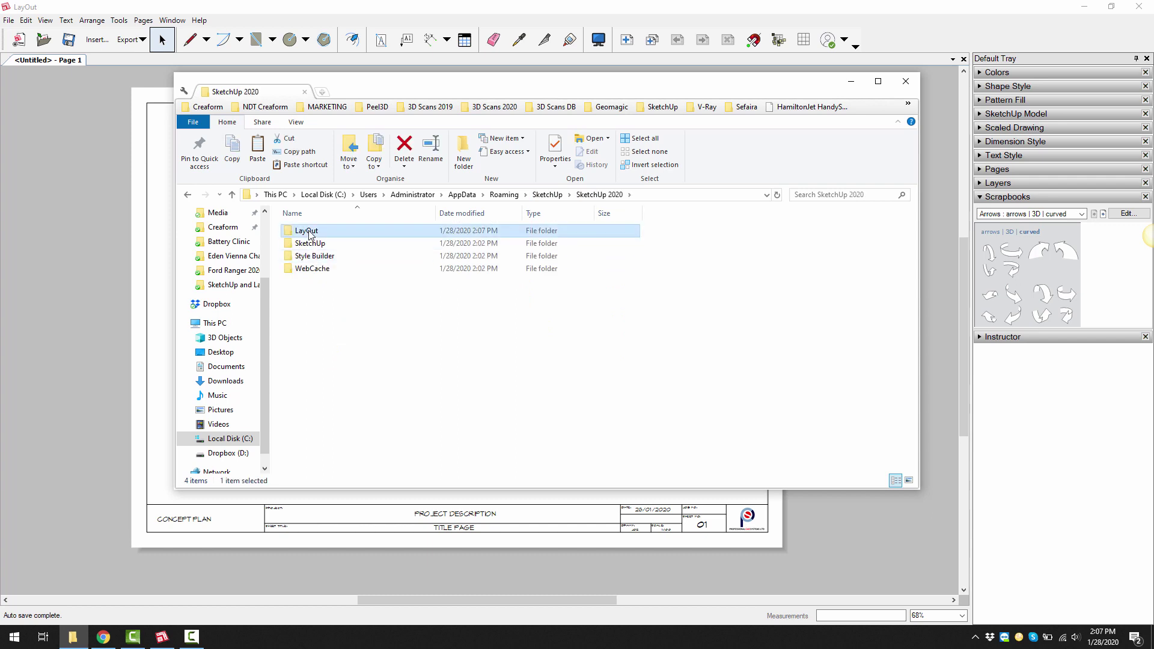
{"action": "right_click", "coordinate": [333, 350]}
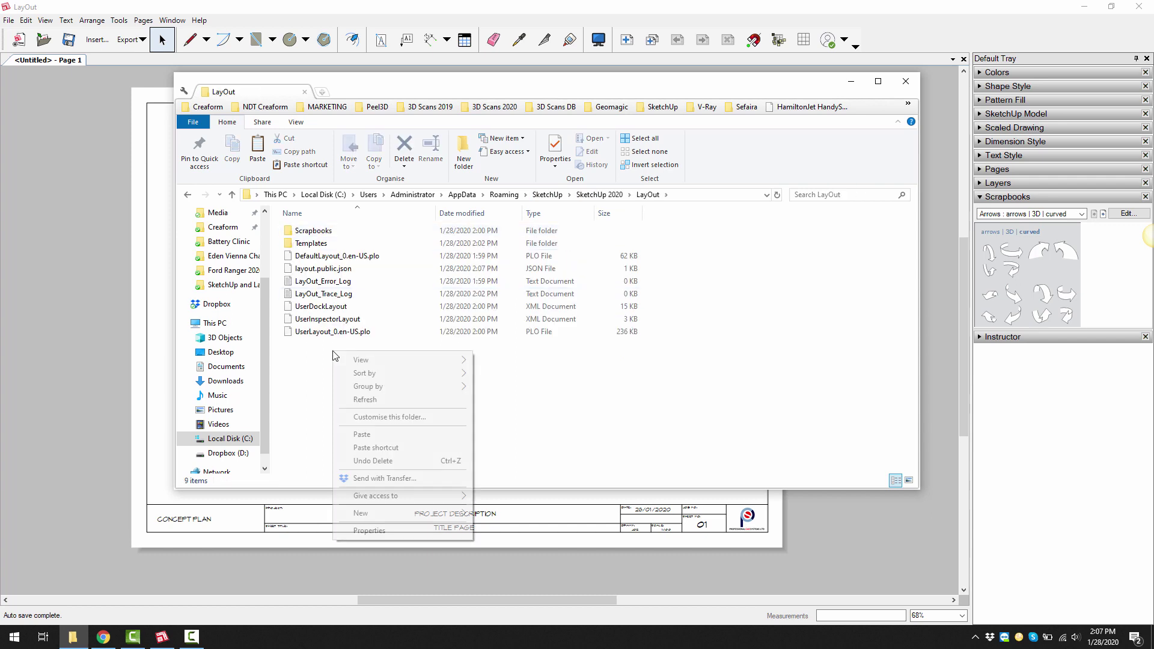
{"action": "left_click", "coordinate": [358, 436]}
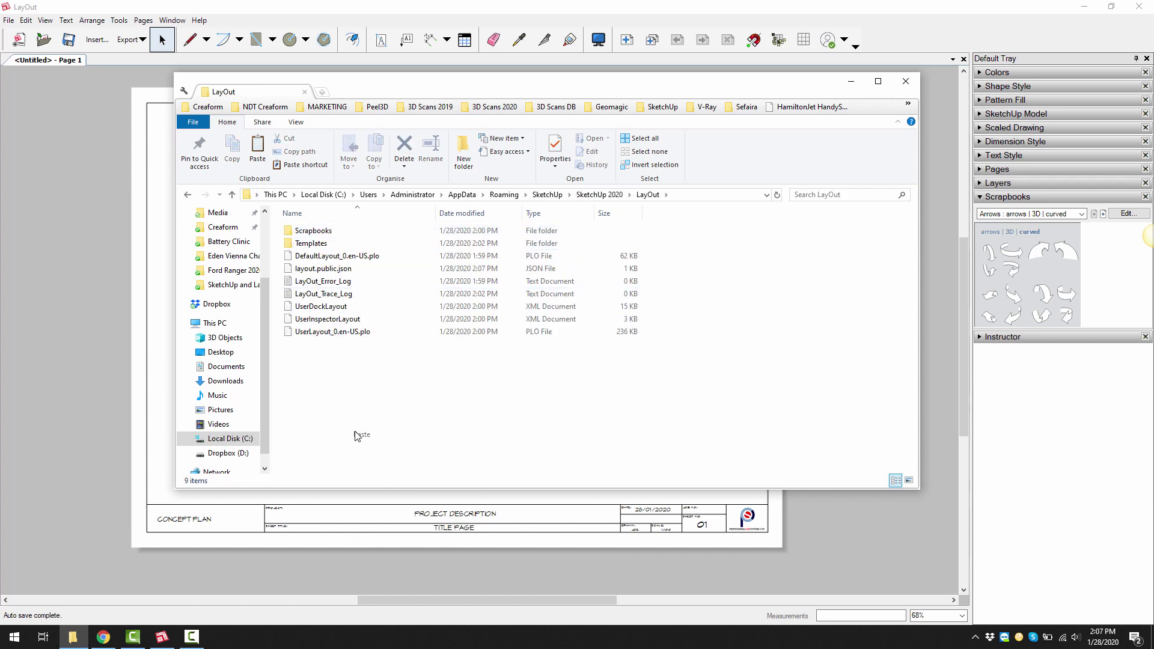
Step: Check the pasted Scrapbooks and the PCS template in Templates, then close File Explorer
{"action": "double_click", "coordinate": [311, 232]}
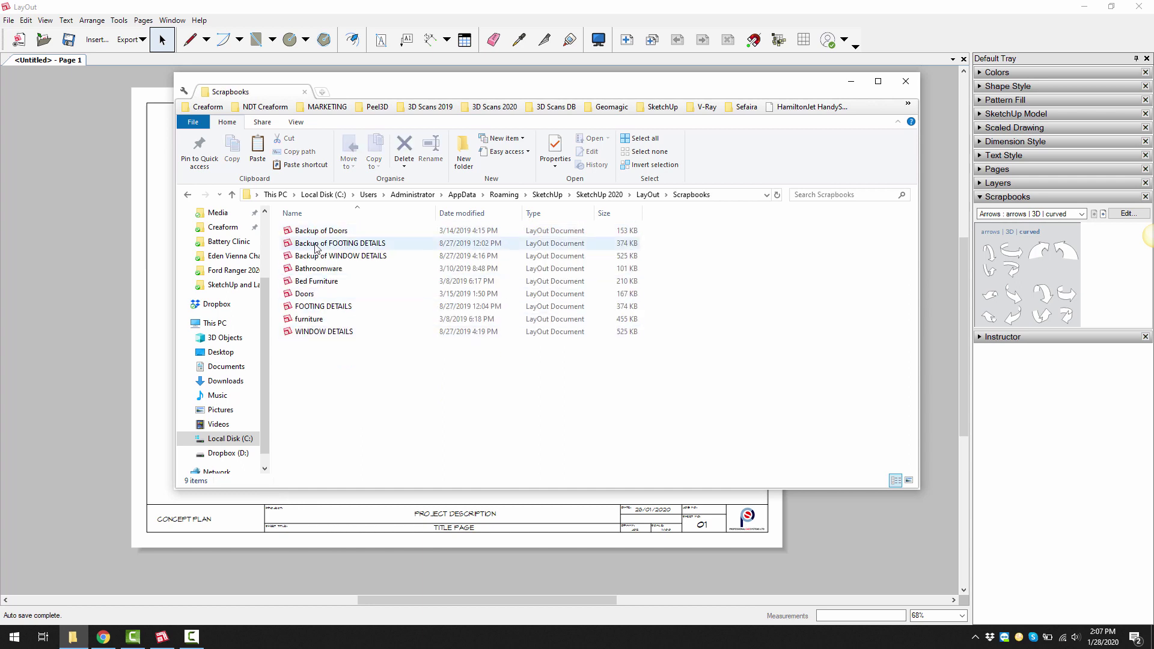
{"action": "left_click", "coordinate": [188, 196]}
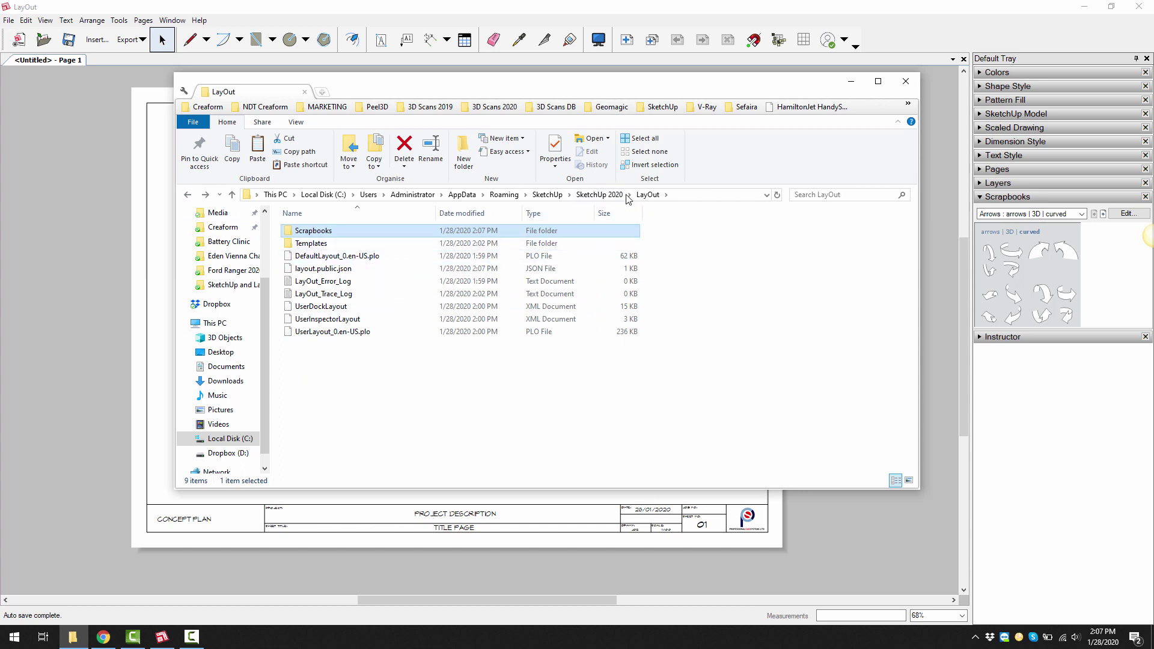
{"action": "double_click", "coordinate": [307, 243]}
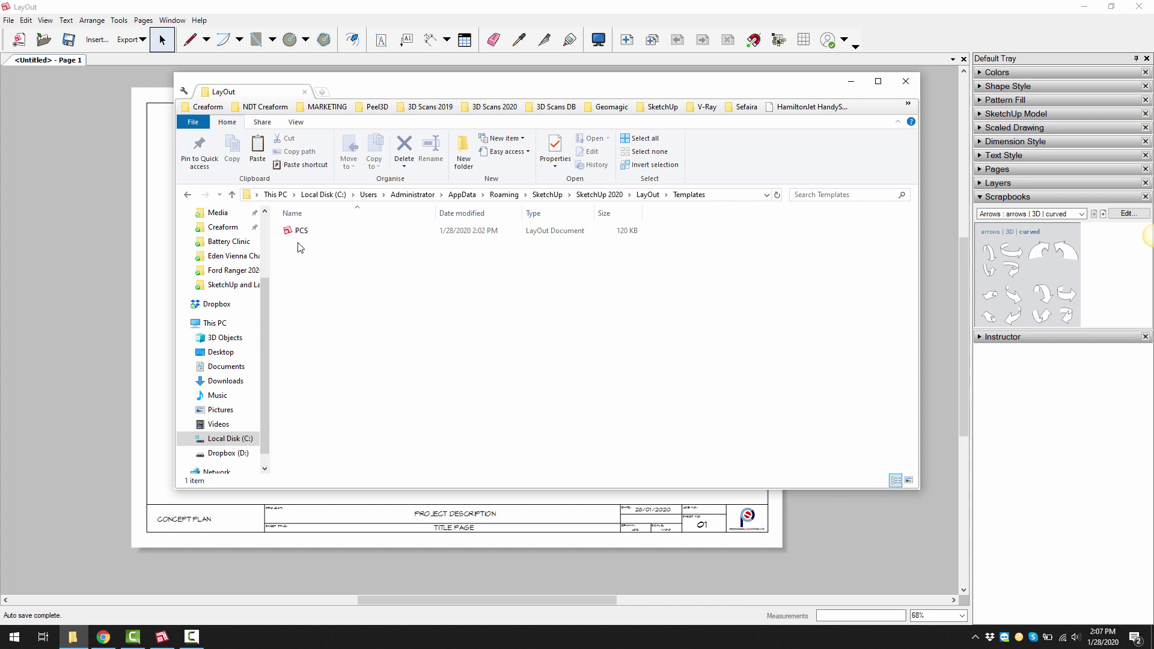
{"action": "key", "text": "alt+Left"}
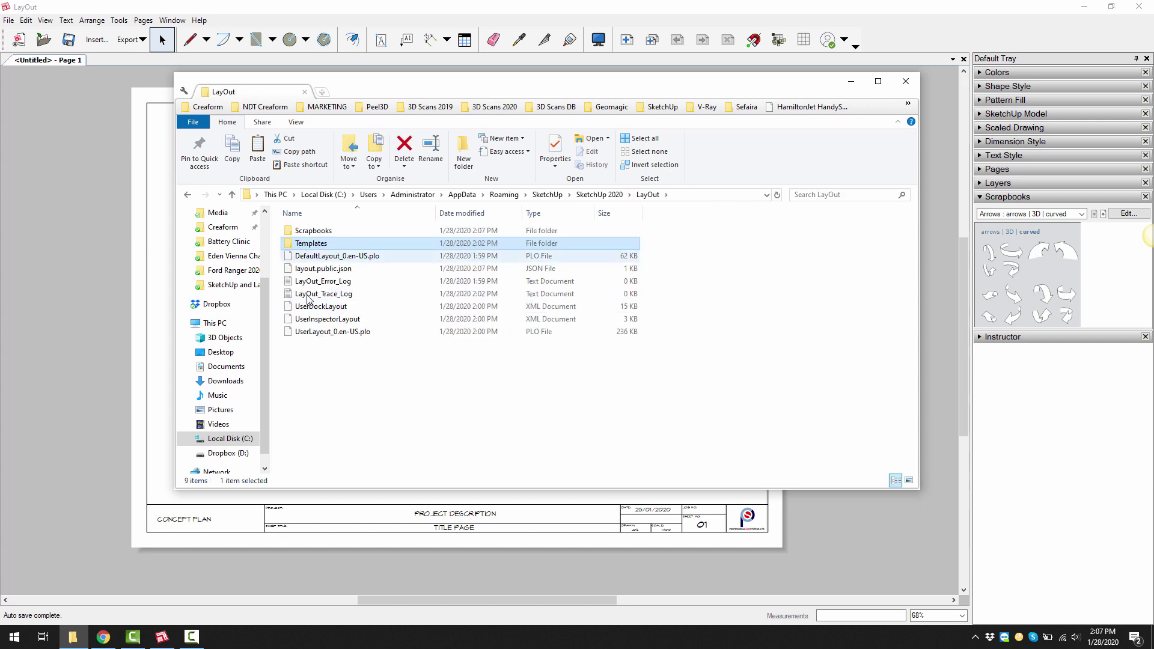
{"action": "key", "text": "alt+Up"}
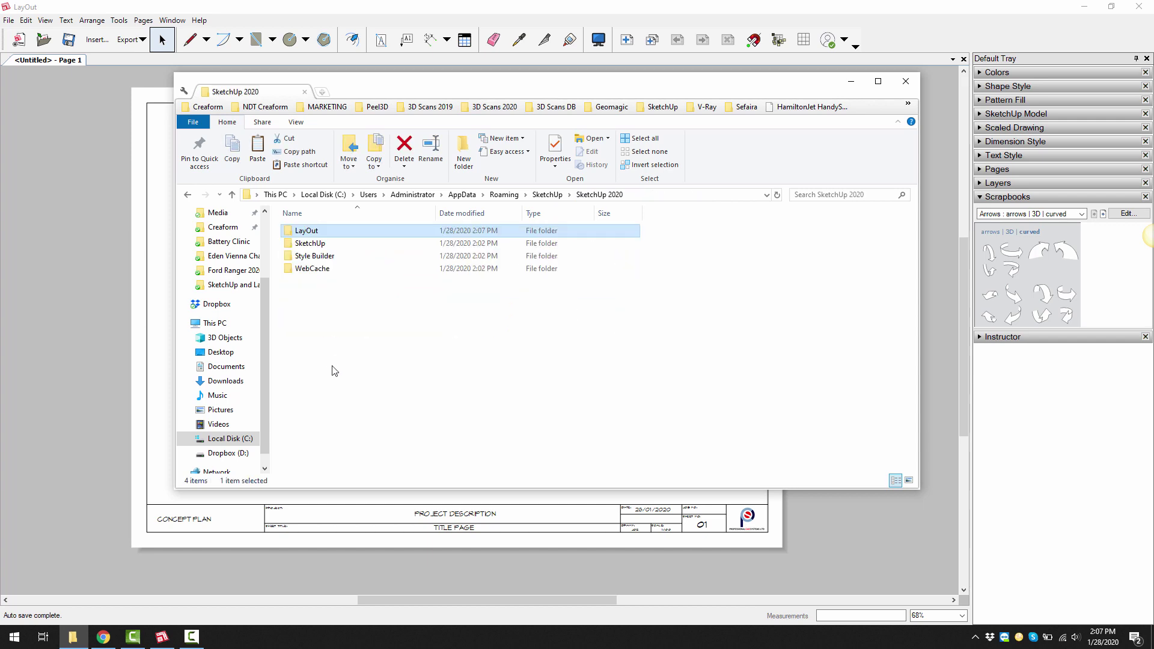
{"action": "key", "text": "alt+Up"}
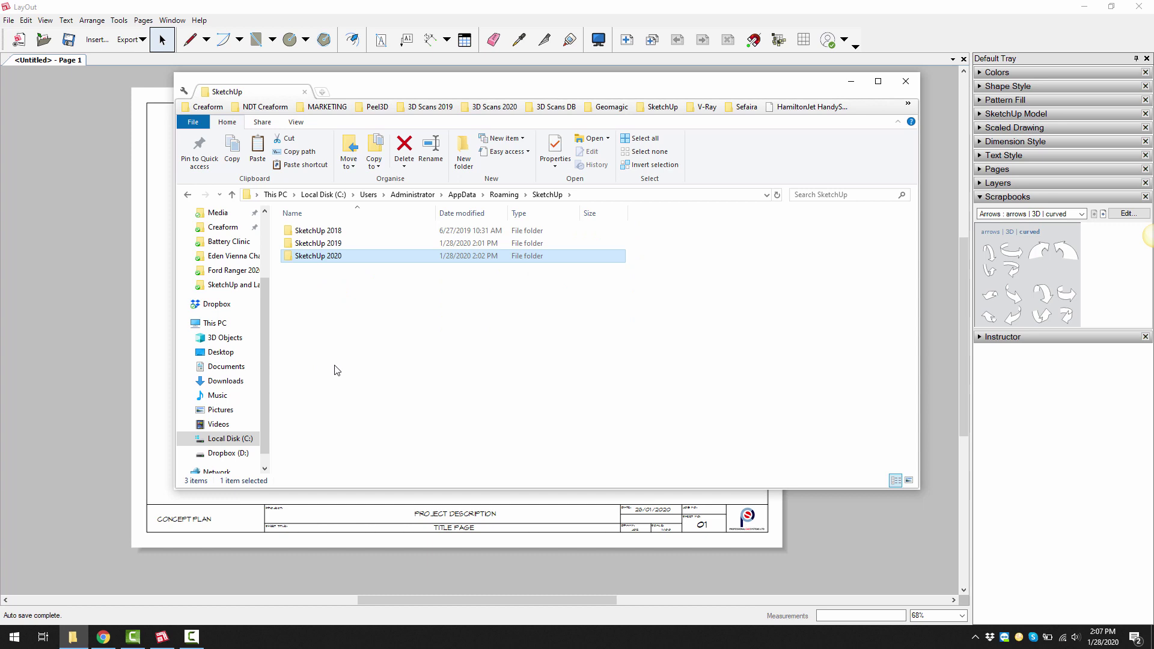
{"action": "key", "text": "alt+Up"}
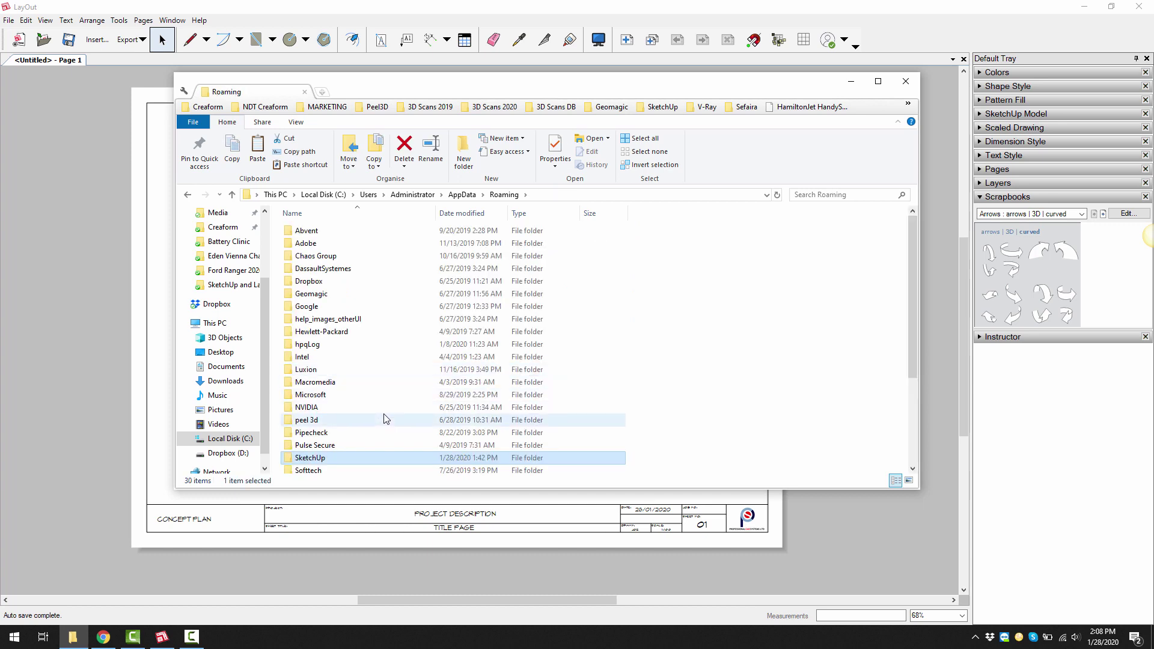
{"action": "key", "text": "alt+F4"}
{"action": "middle_click_drag", "start_coordinate": [436, 258], "coordinate": [436, 260]}
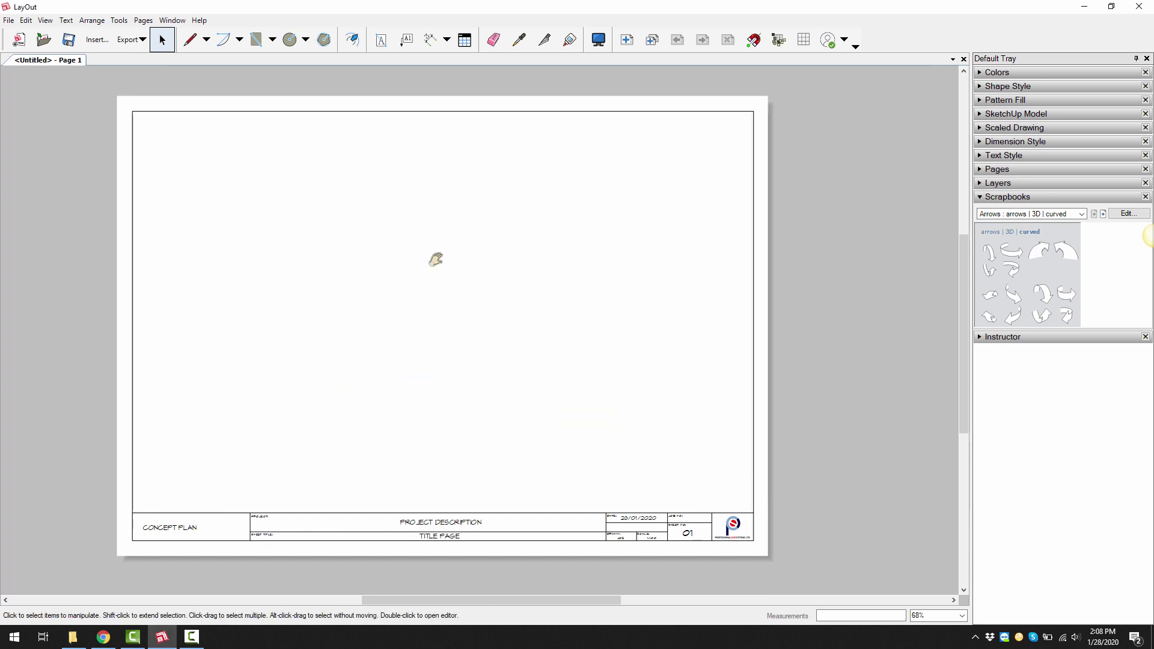